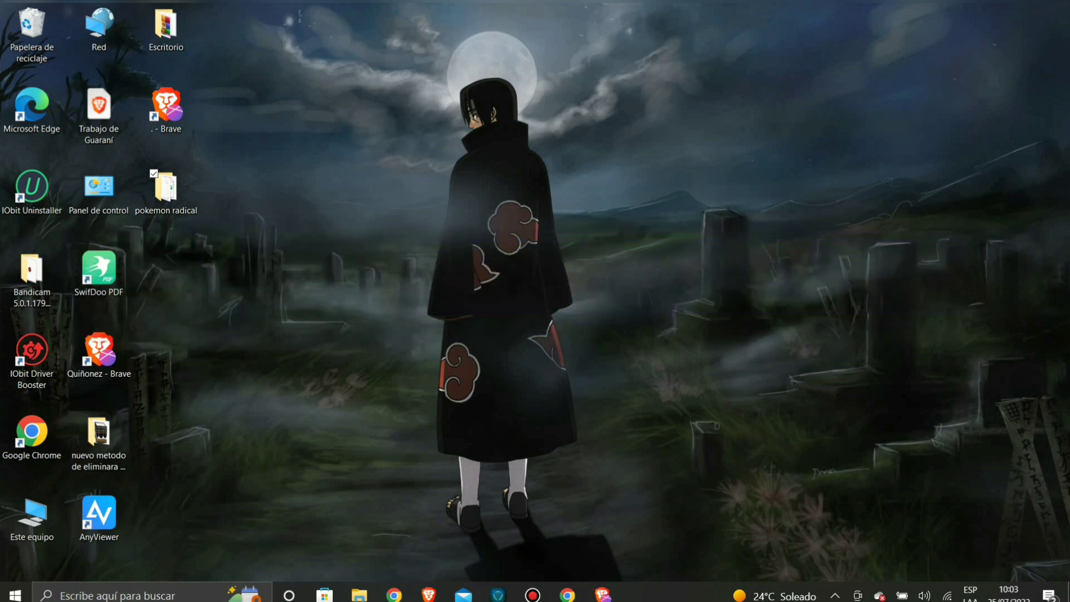
- Switch to Brave and examine the download options on Microsoft's Windows 11 page
click(567, 595)
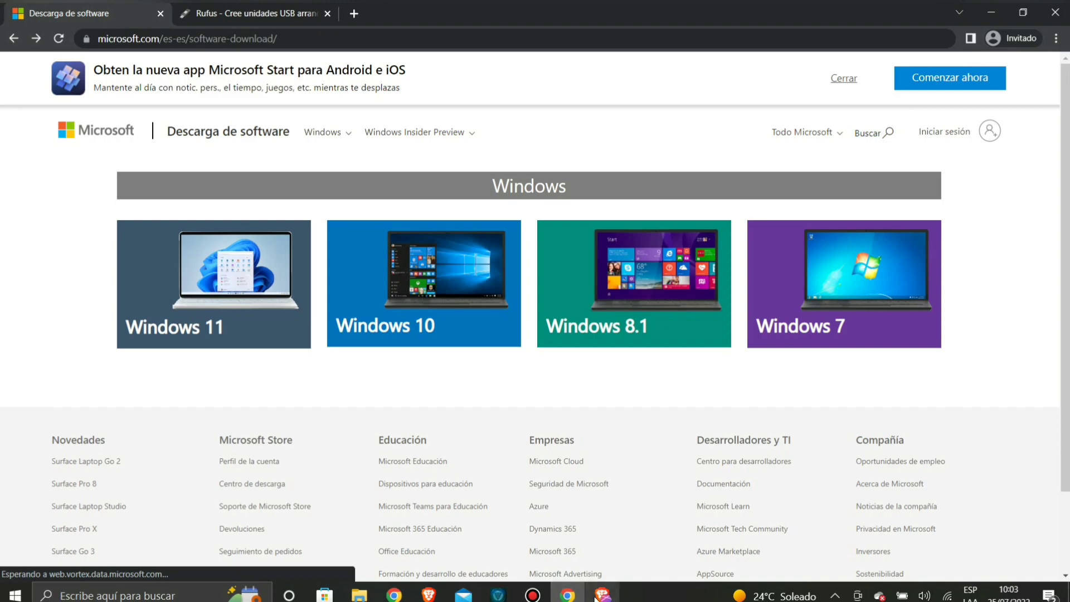
click(603, 594)
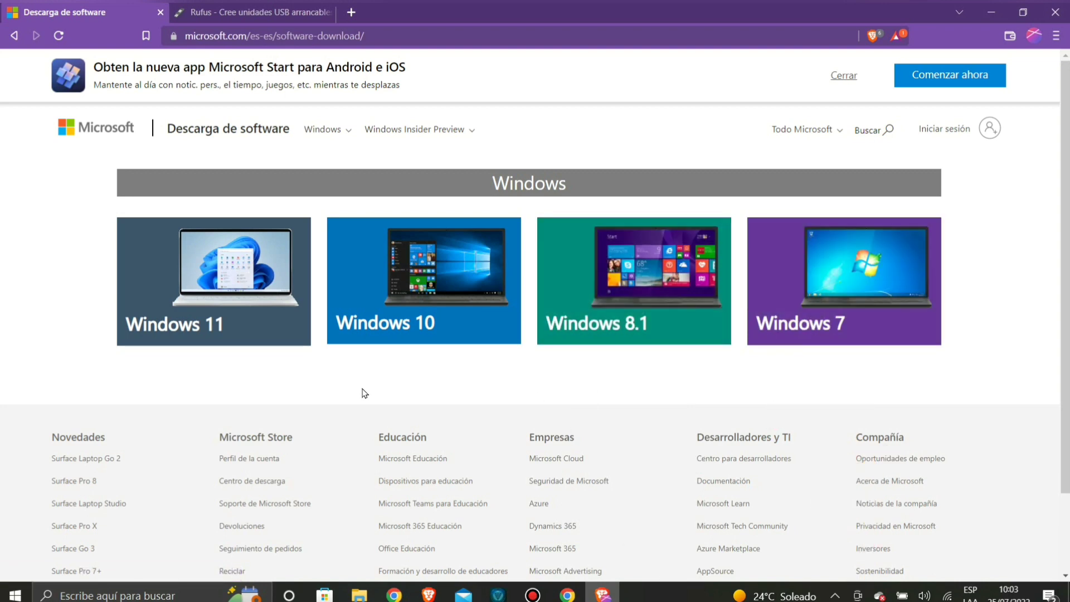
click(220, 322)
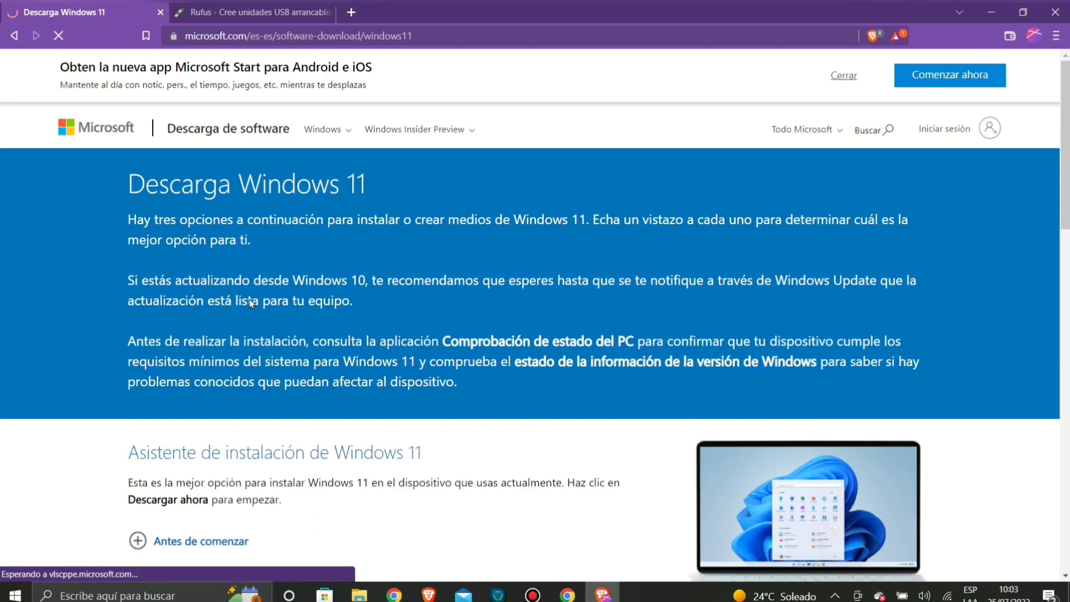
scroll(251, 303, down, 3)
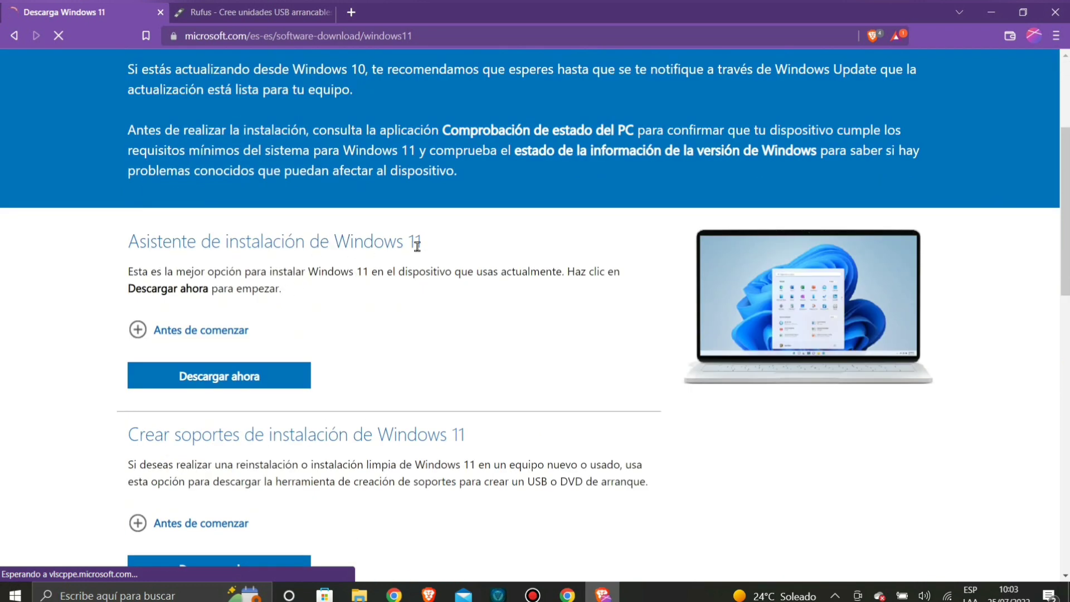
scroll(609, 239, down, 6)
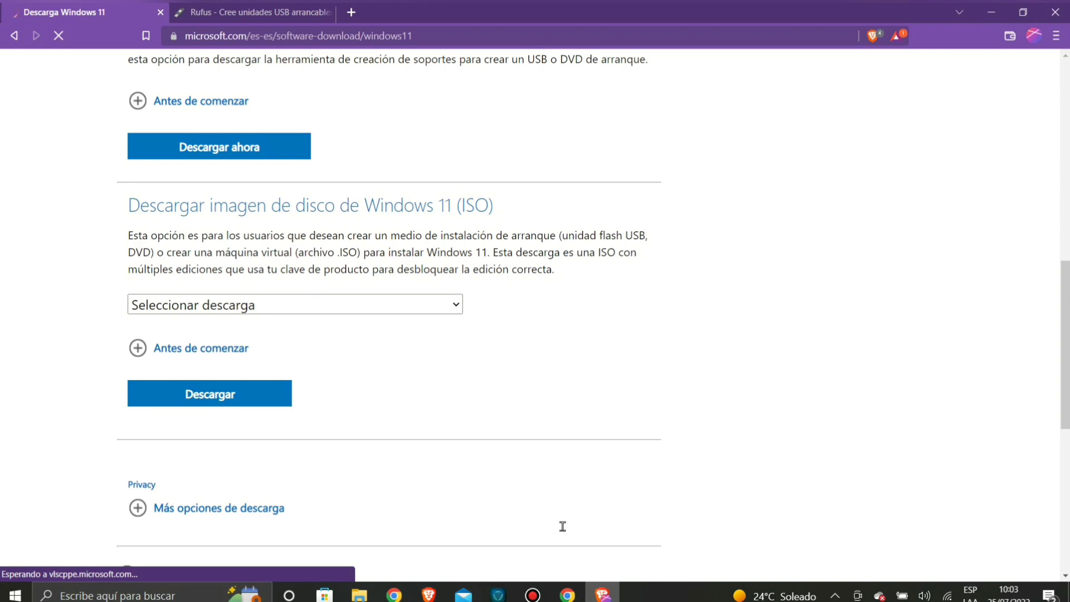
scroll(562, 526, up, 10)
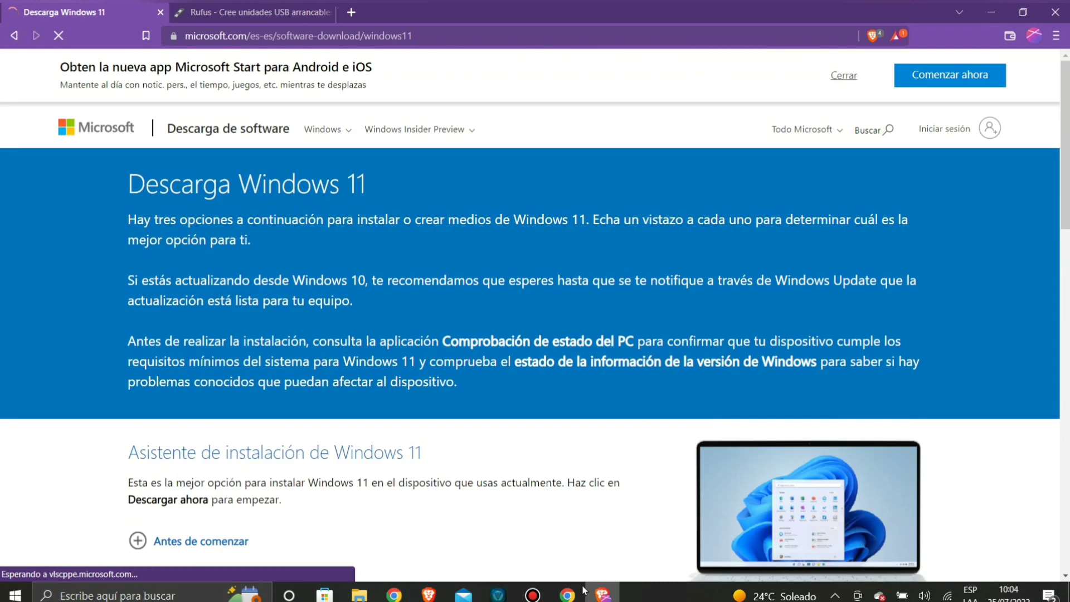
- Switch to Chrome and open Microsoft's Windows 11 download page at the disk image (ISO) section
click(568, 595)
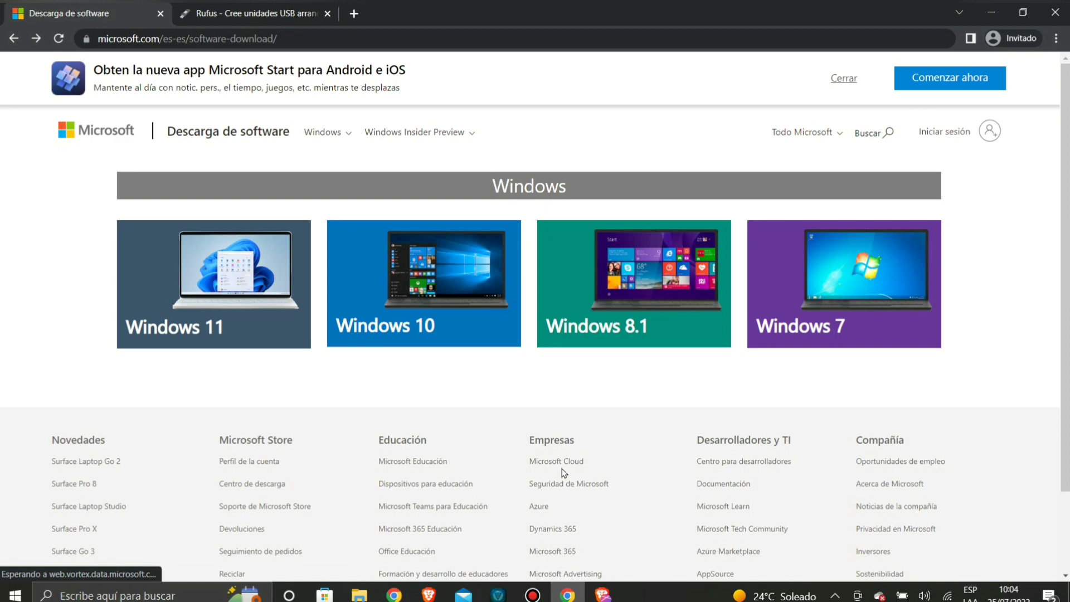
click(222, 327)
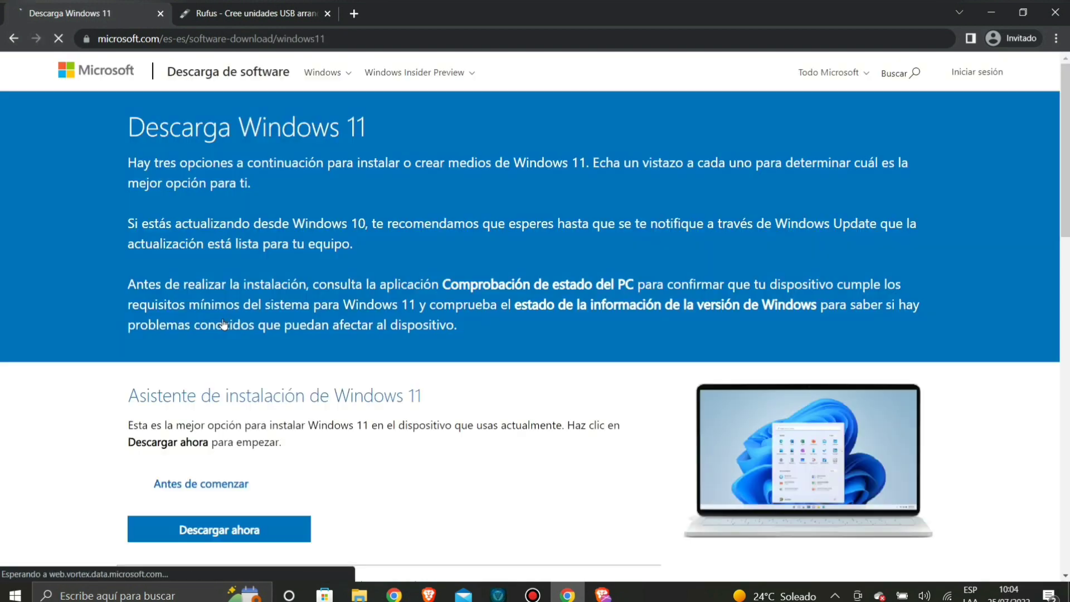
scroll(671, 223, down, 3)
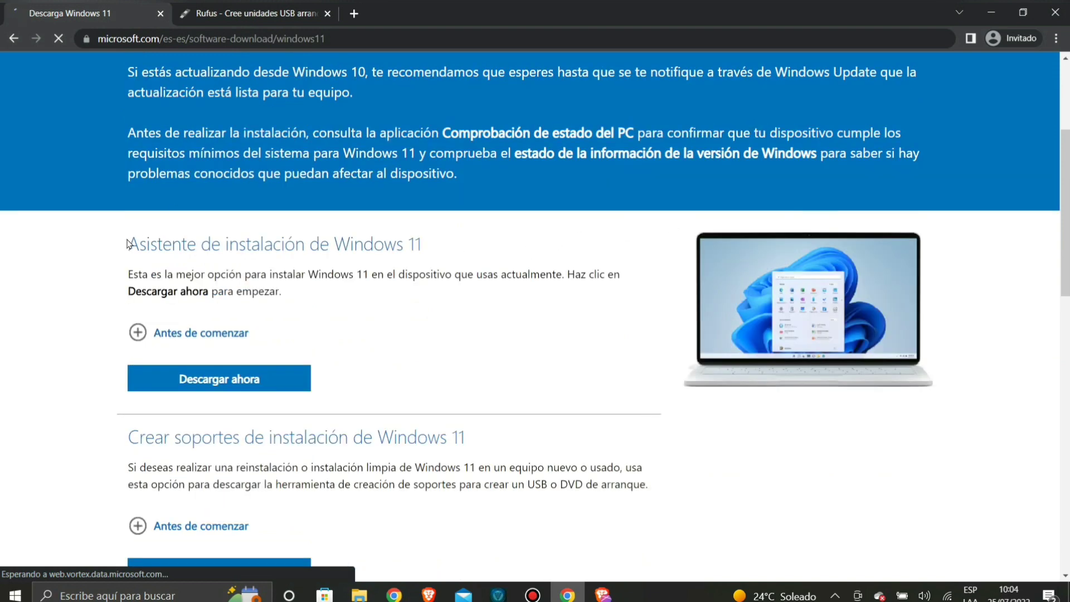
drag(126, 244, 439, 249)
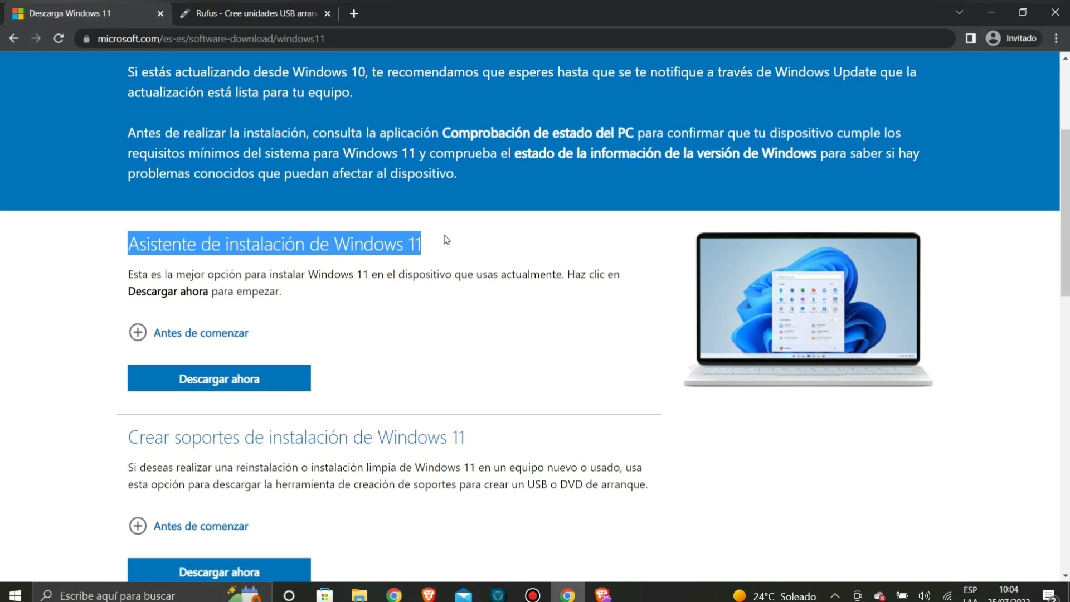
scroll(751, 261, down, 7)
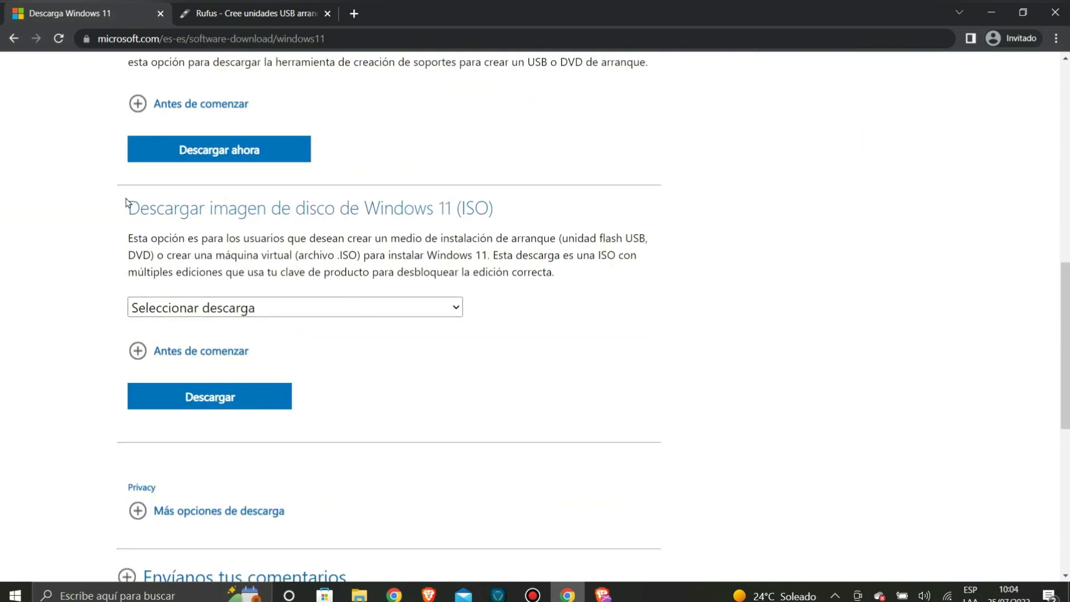
drag(124, 208, 551, 212)
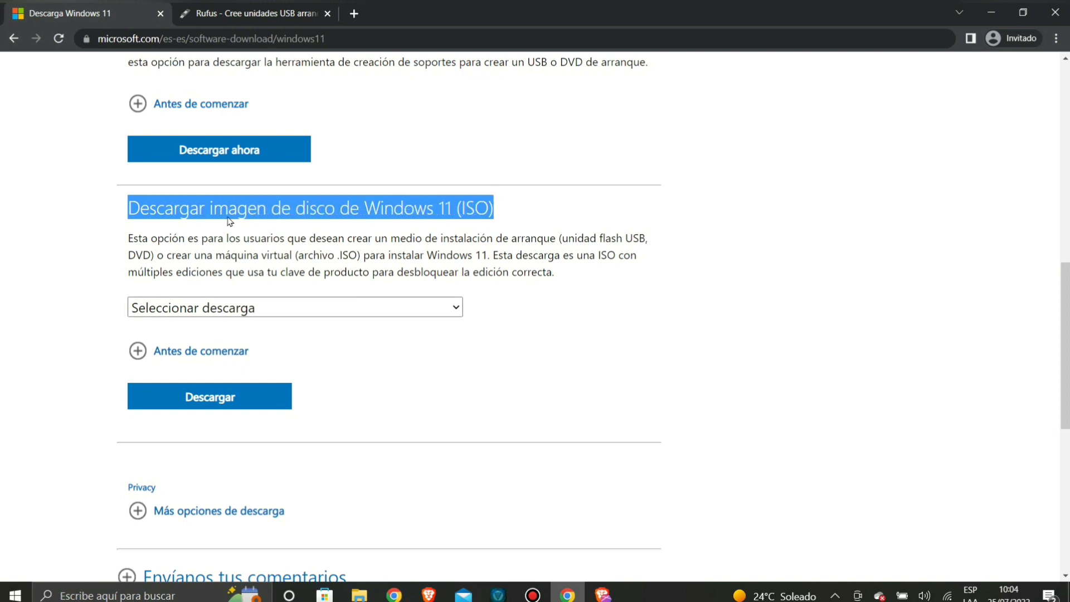
click(448, 229)
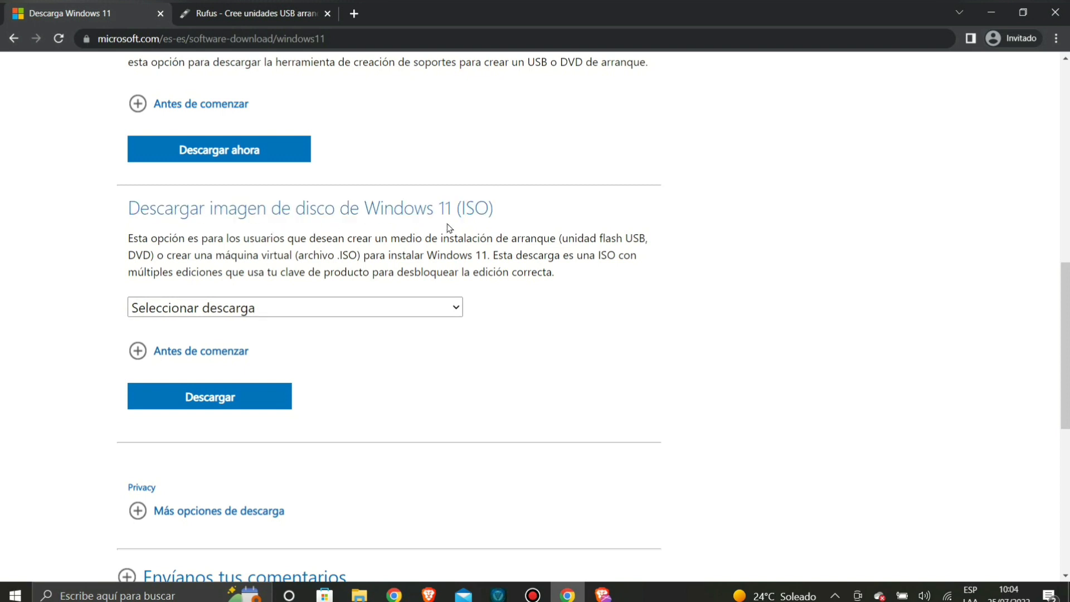
- Choose Windows 11 (multi-edition ISO) as the disk image download and submit the choice
click(341, 309)
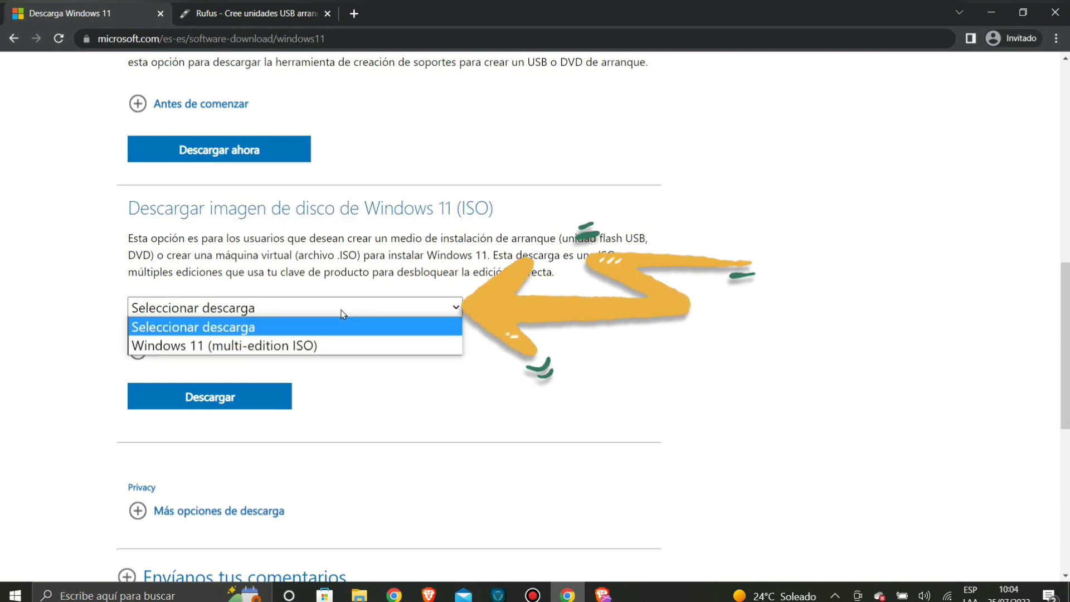
click(306, 347)
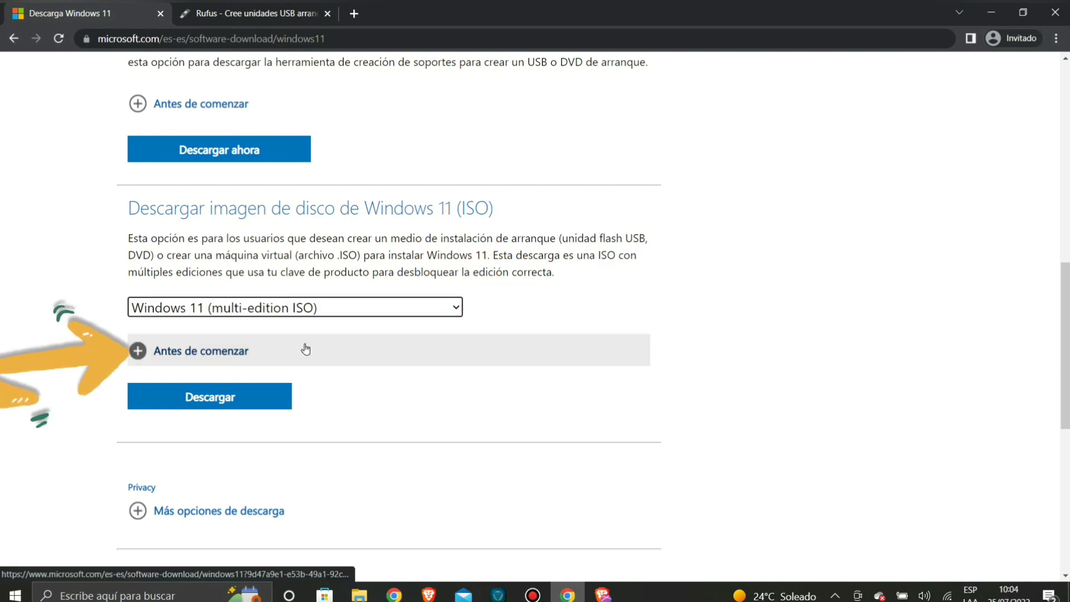
click(251, 399)
- Set the product language to Español (México) and confirm it
scroll(251, 407, down, 4)
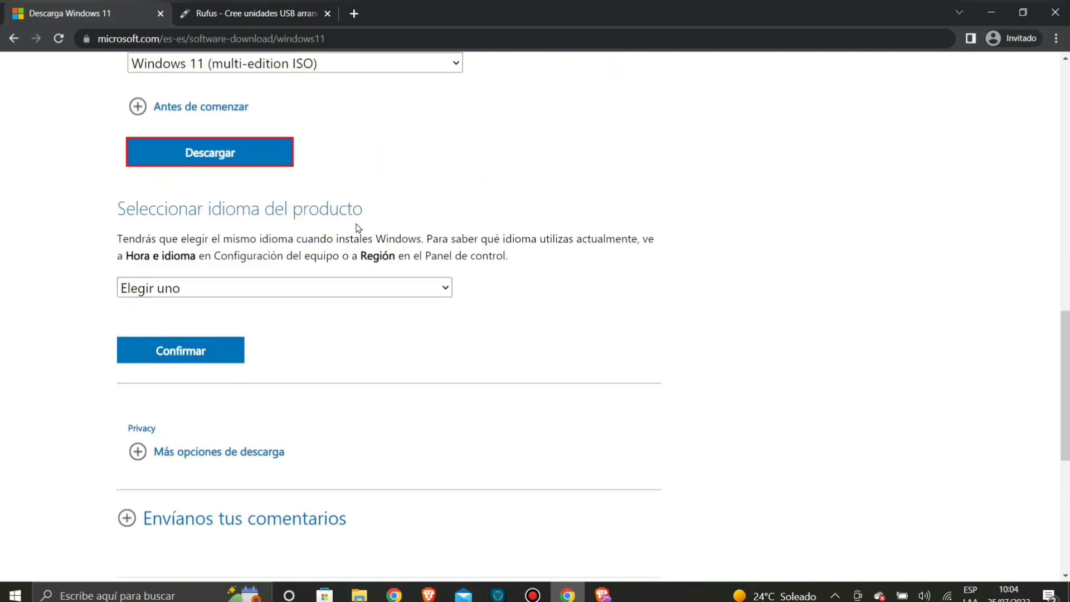
click(450, 292)
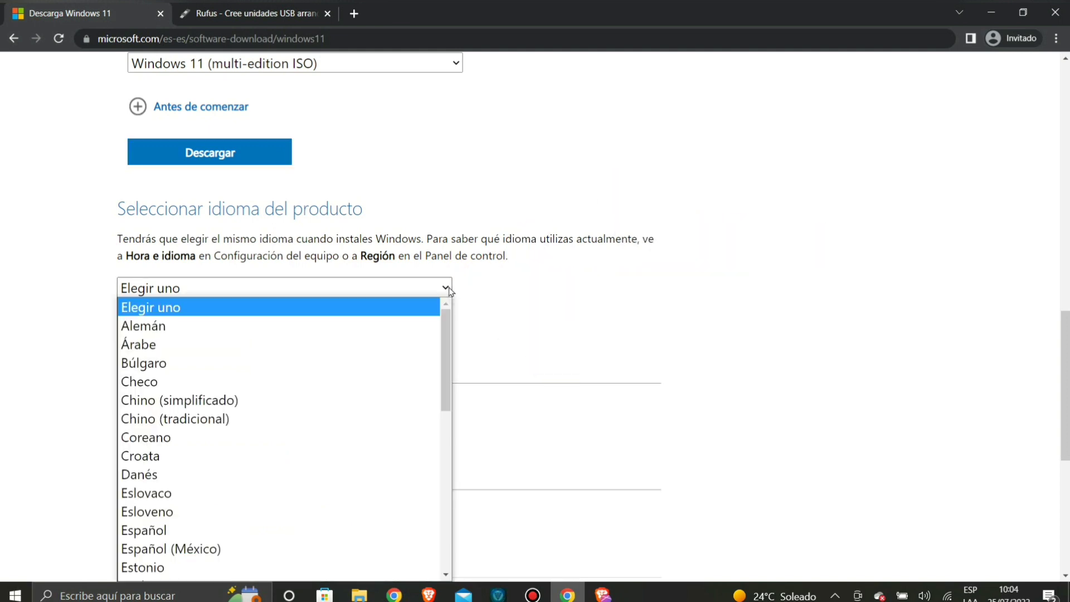
scroll(390, 356, down, 6)
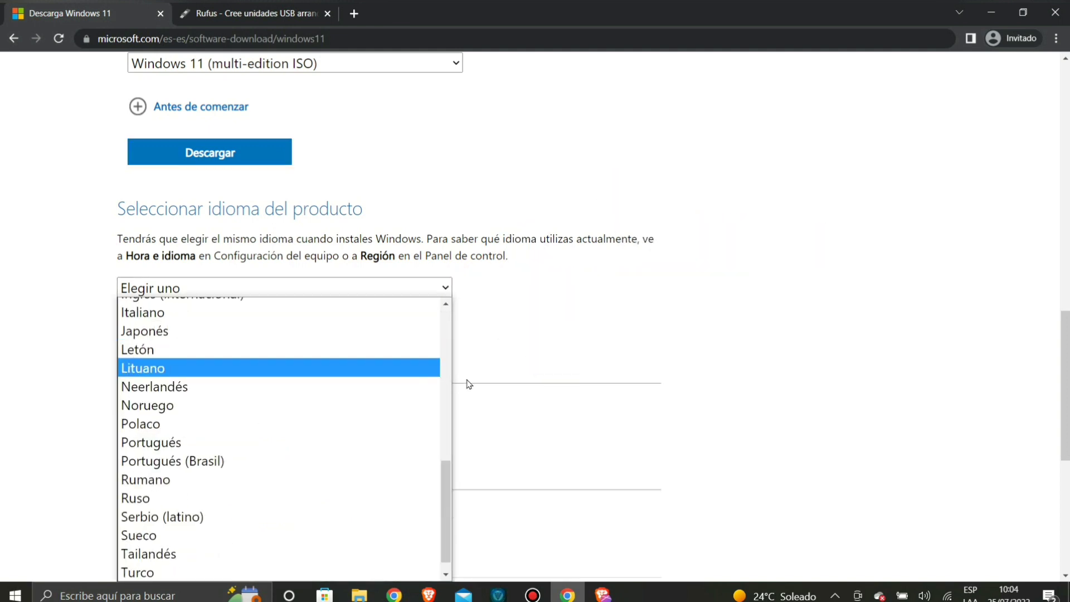
drag(449, 504, 370, 430)
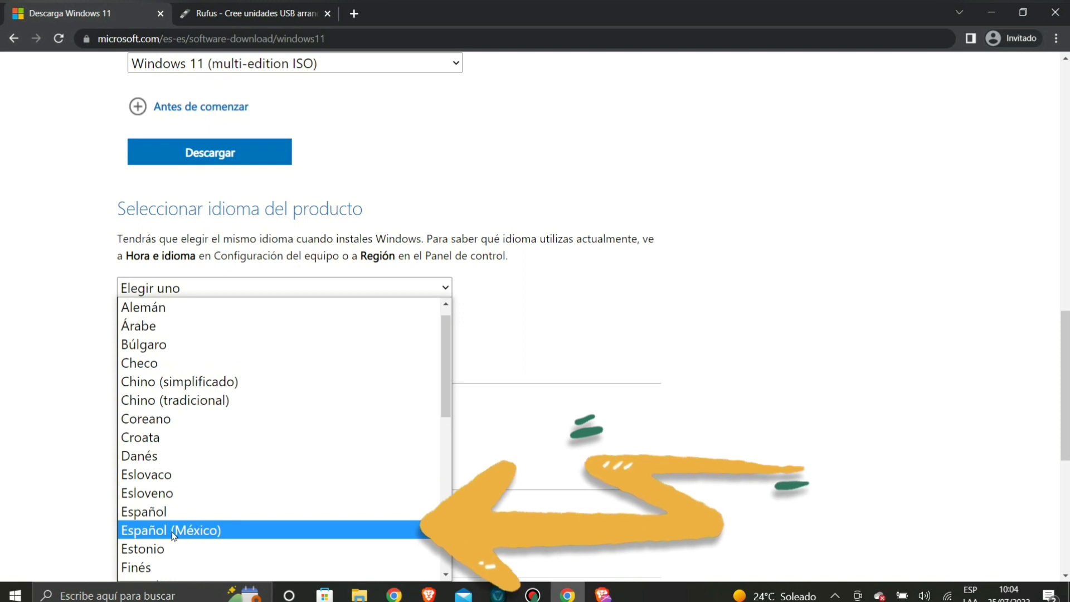
click(198, 529)
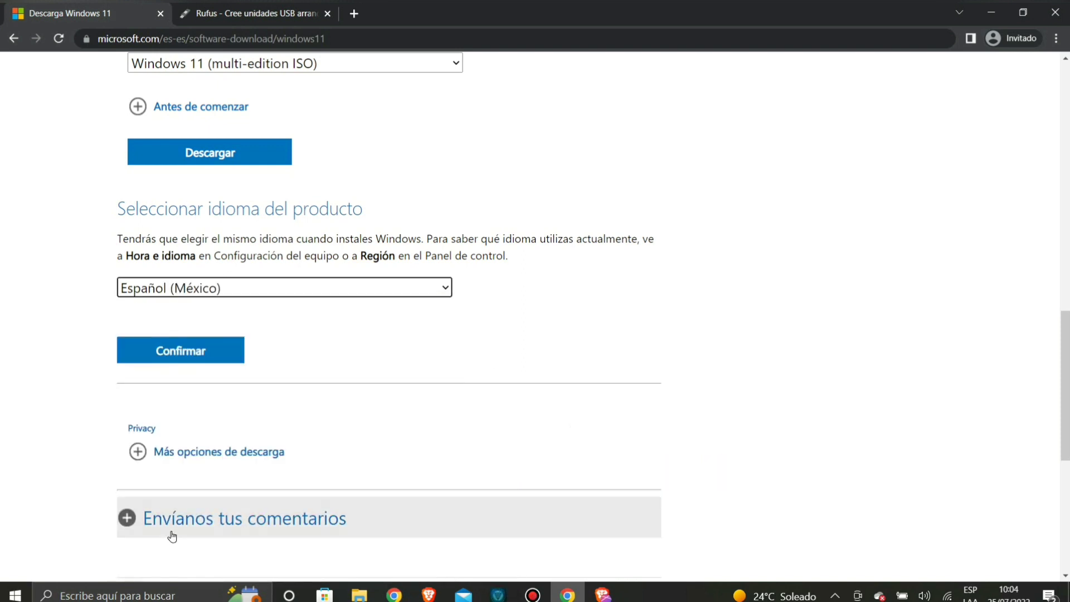
click(222, 358)
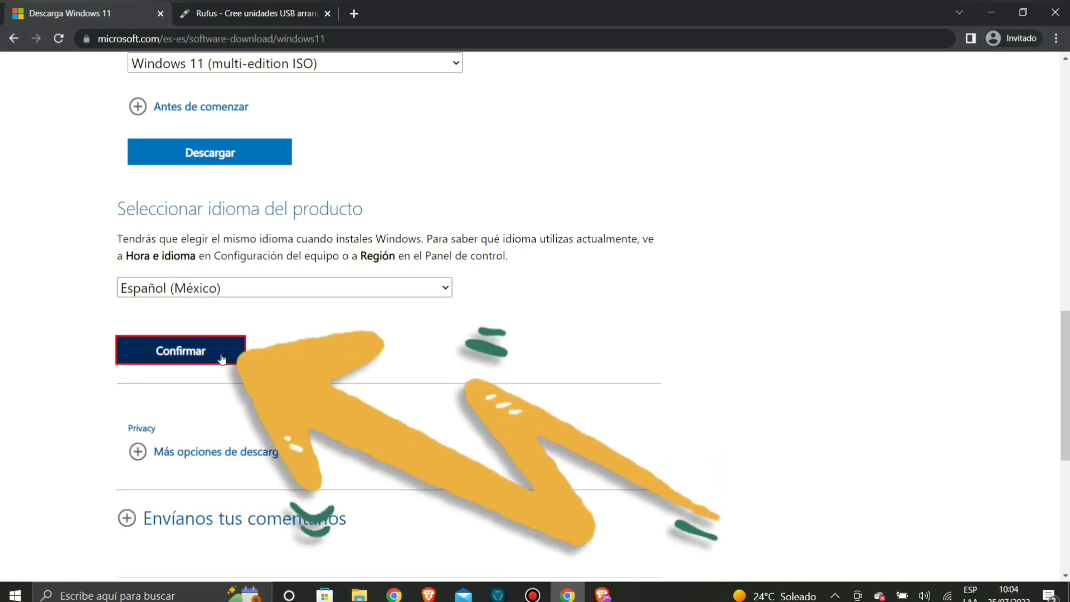
- Start the 64-bit download of the Windows 11 Español (México) ISO
scroll(222, 357, down, 1)
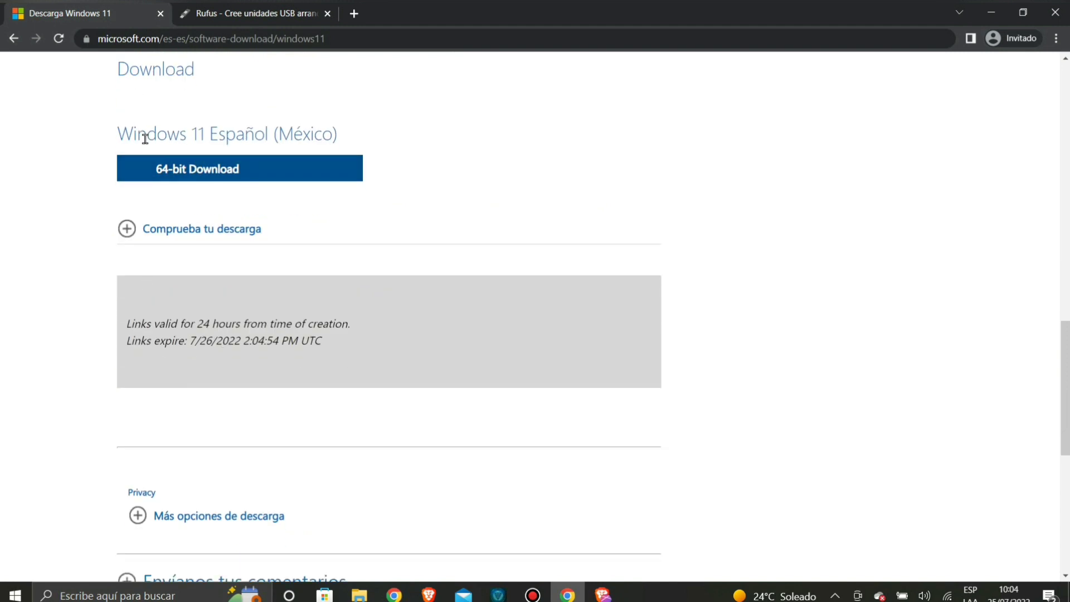
scroll(157, 151, up, 4)
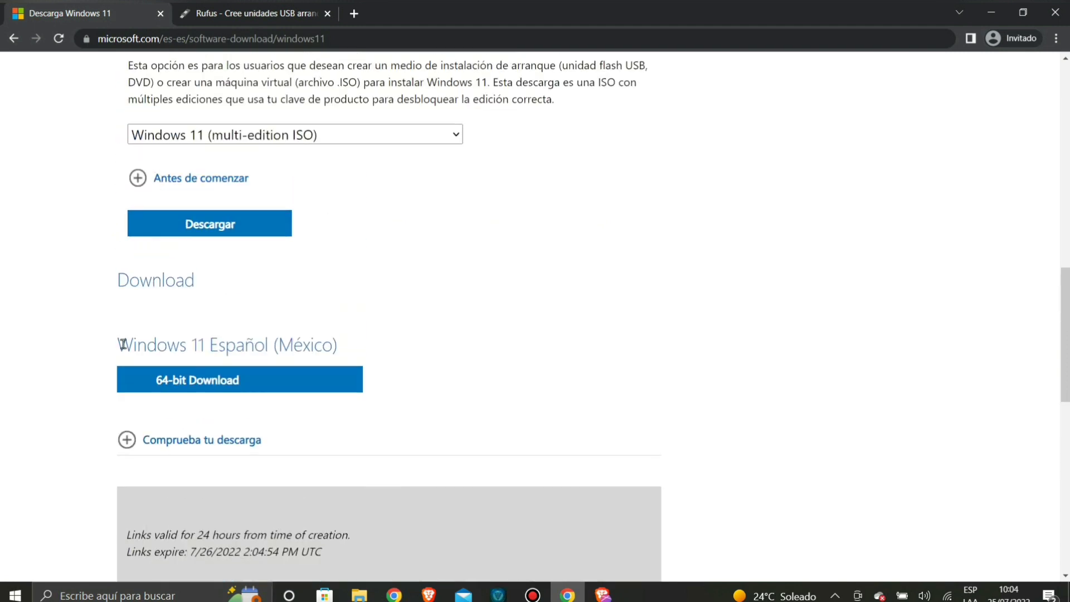
drag(117, 344, 355, 355)
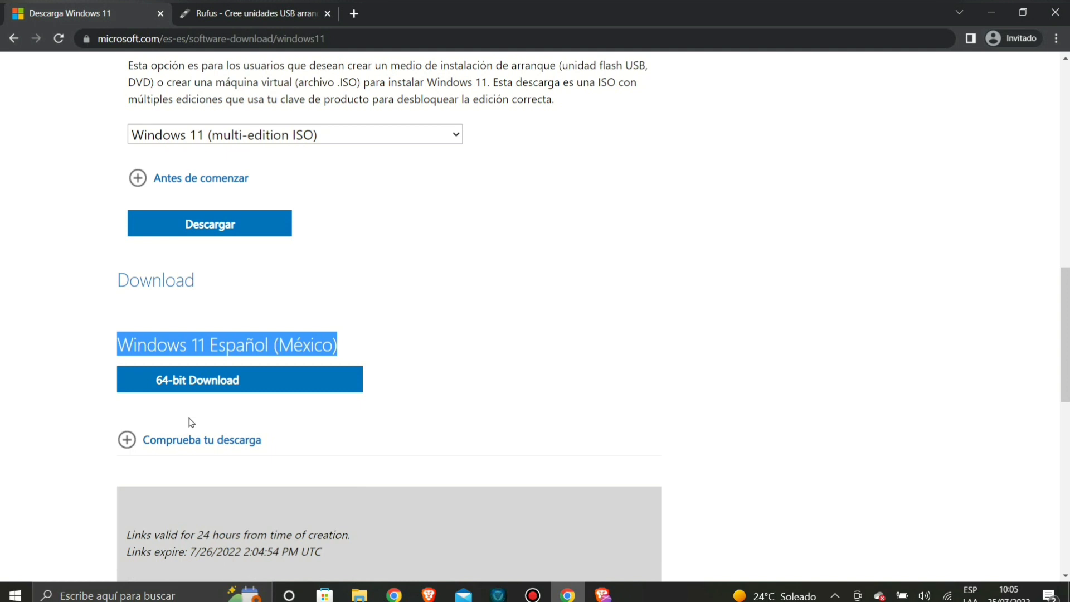
click(32, 313)
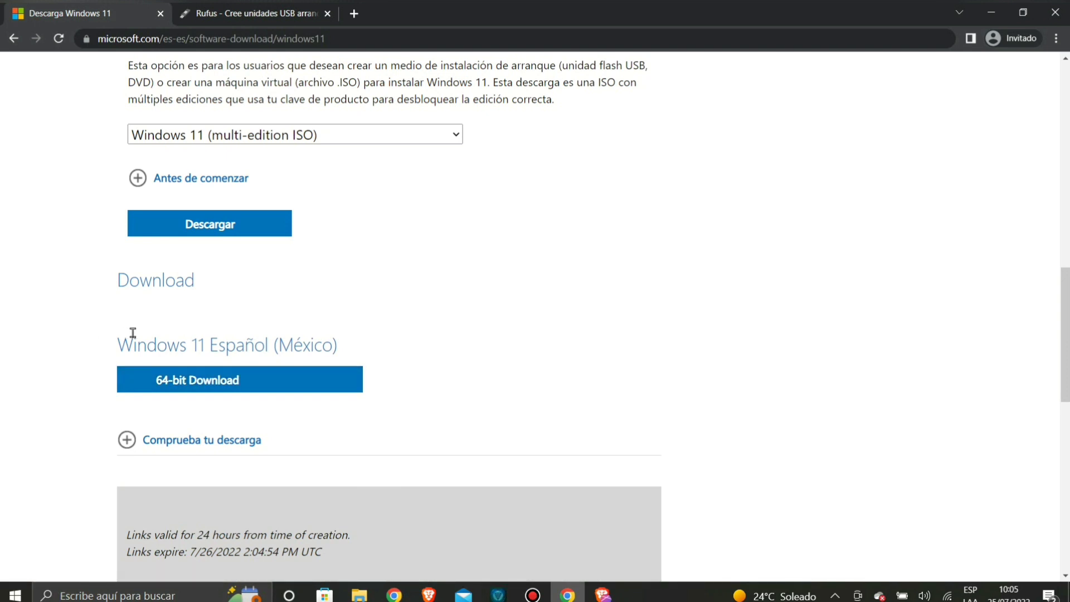
click(146, 381)
click(200, 380)
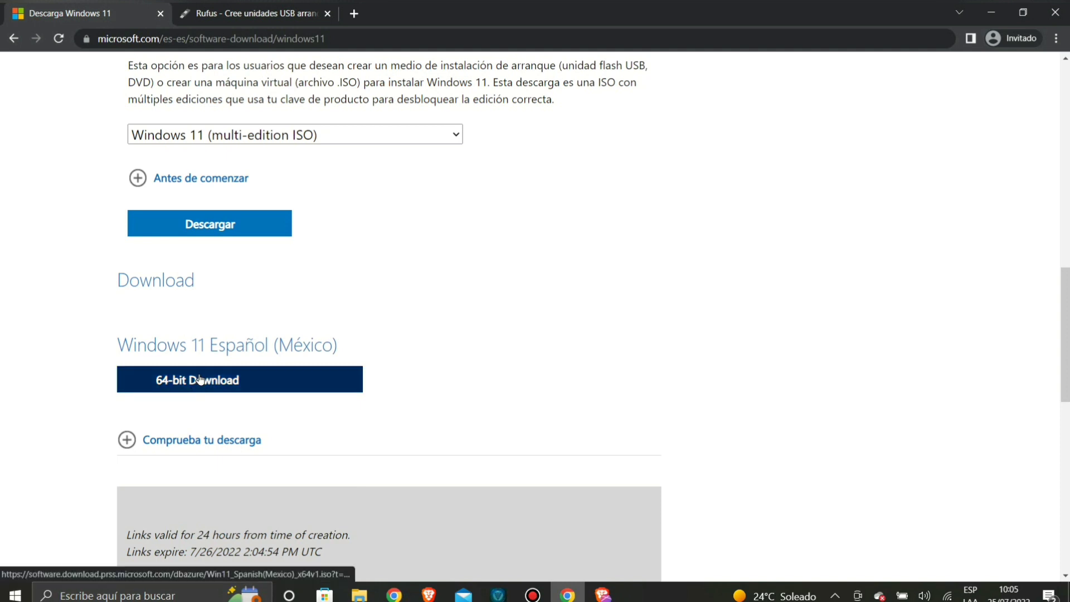
click(199, 379)
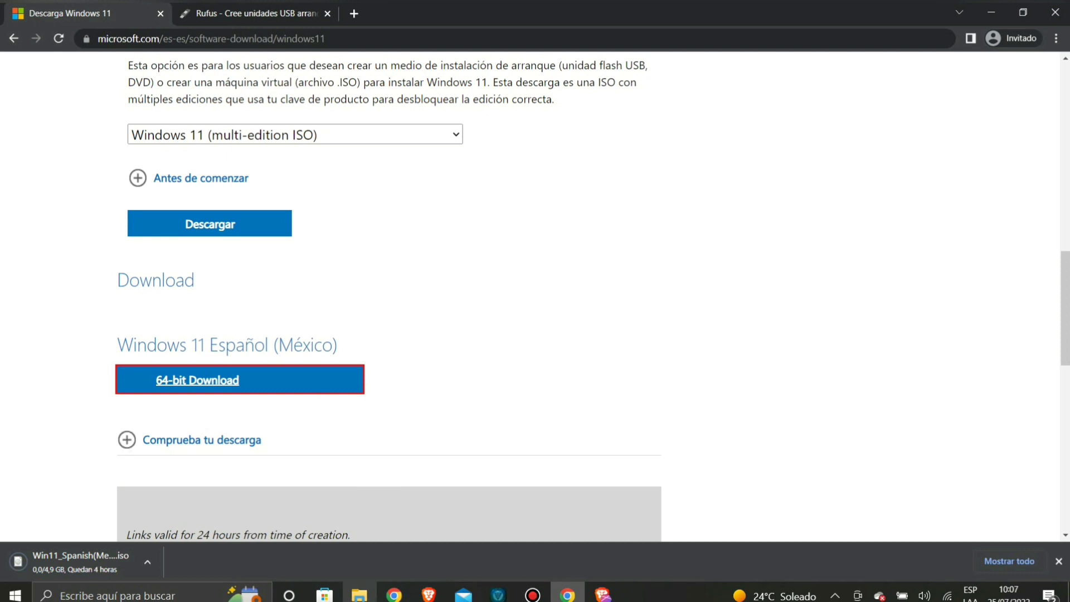
- Switch to File Explorer and check the creation and modification times in the properties of Win11_Spanish(Mexico)_x64v1 in Descargas
click(378, 526)
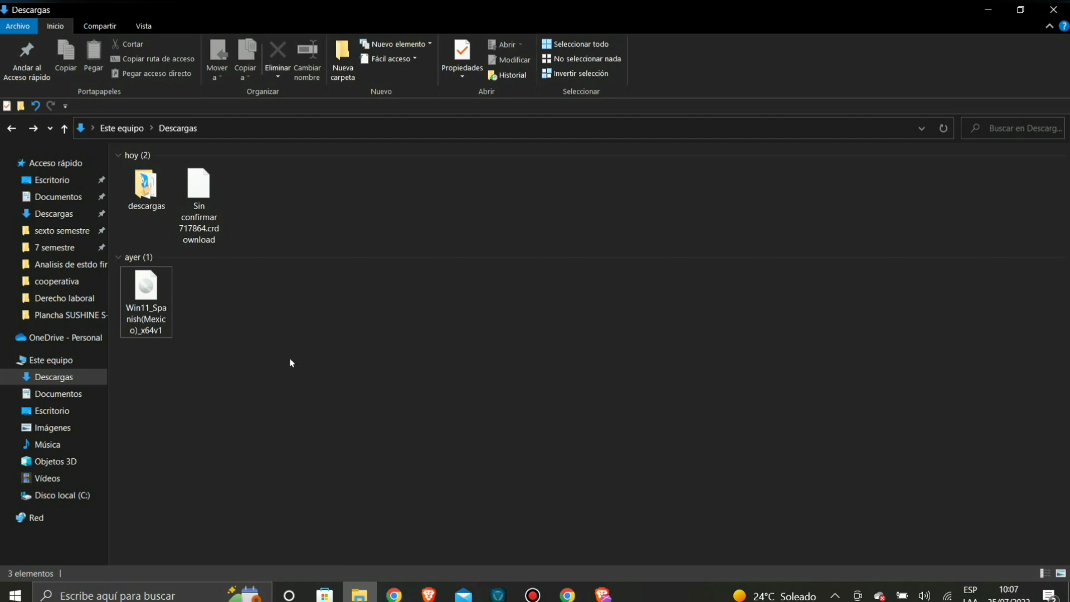
click(161, 281)
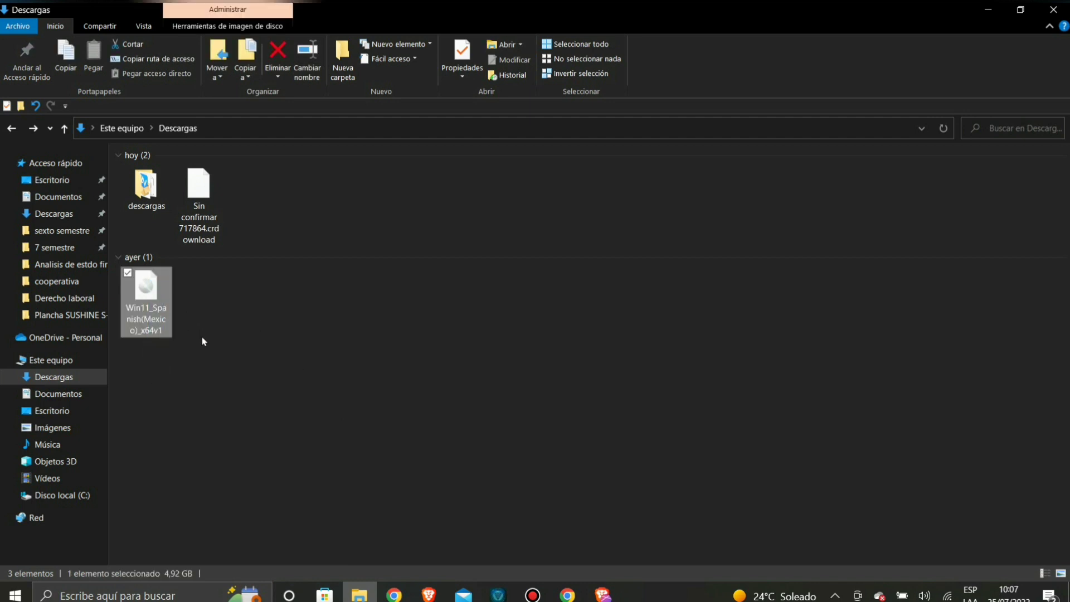
right_click(155, 295)
click(225, 572)
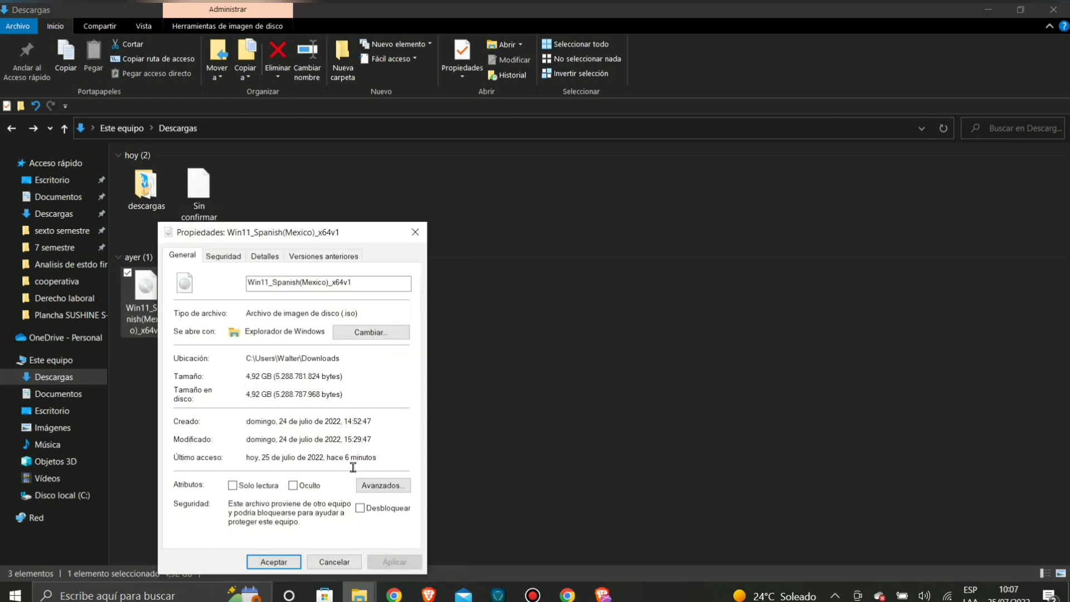
drag(349, 231, 397, 163)
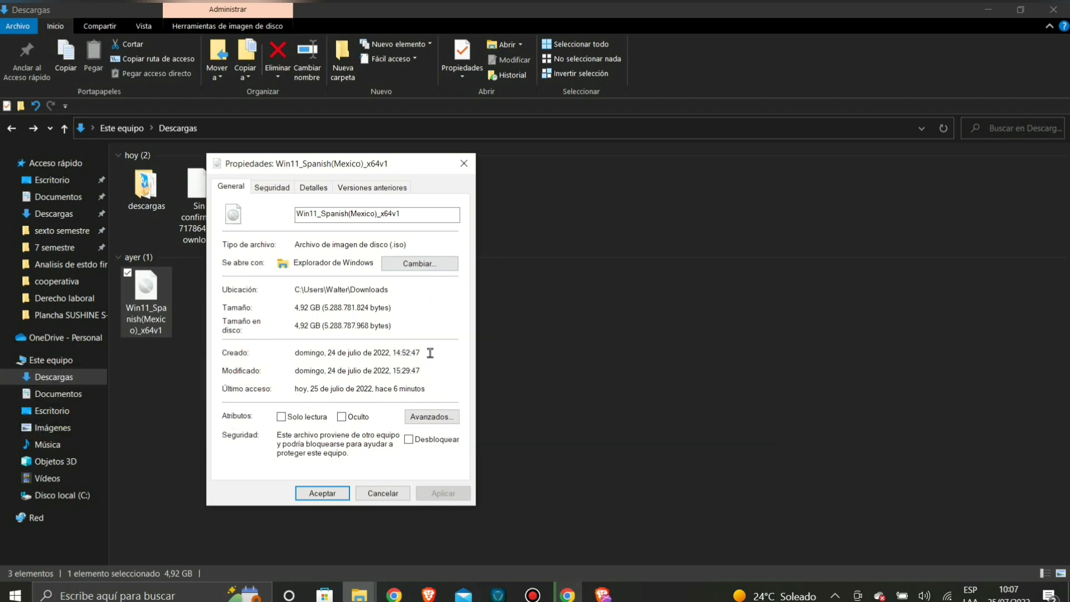
drag(390, 353, 420, 355)
click(403, 371)
click(398, 494)
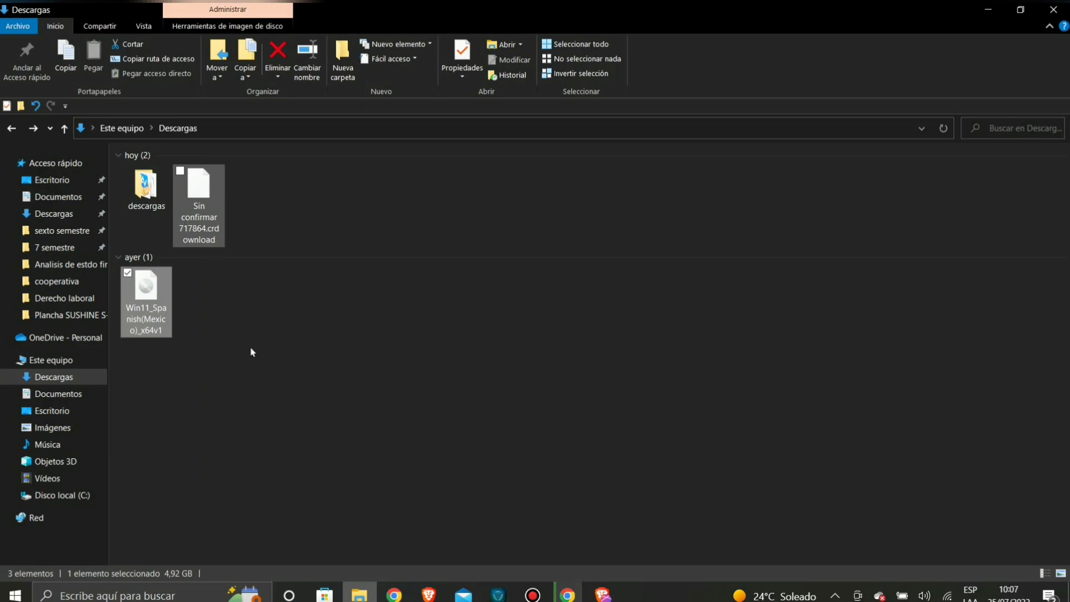
- Switch back to Chrome, cancel the running Windows 11 ISO download and dismiss the download bar
click(564, 587)
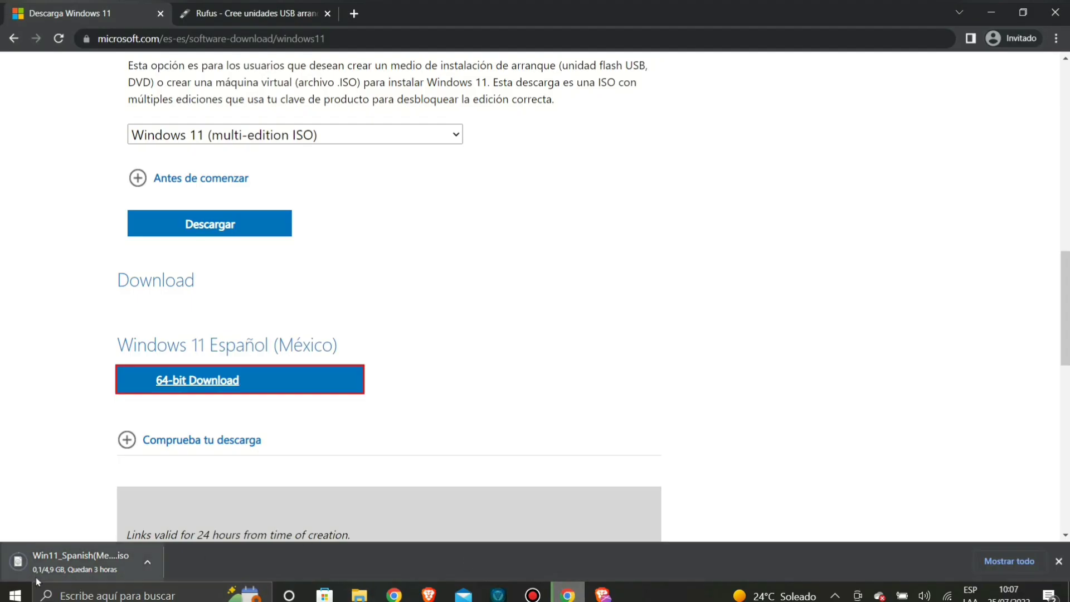
click(147, 562)
click(173, 539)
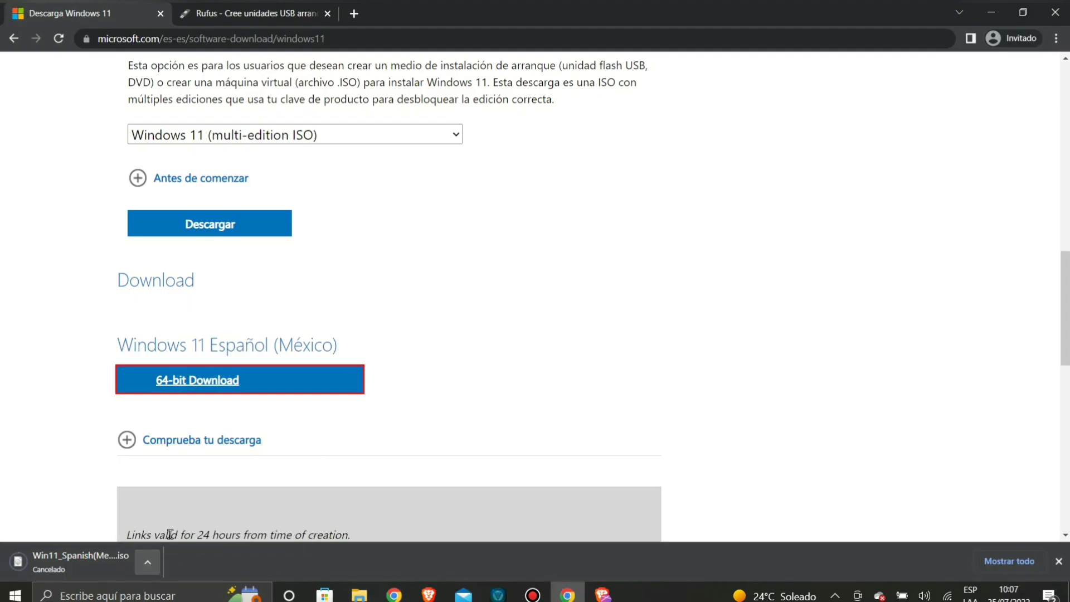
click(1059, 561)
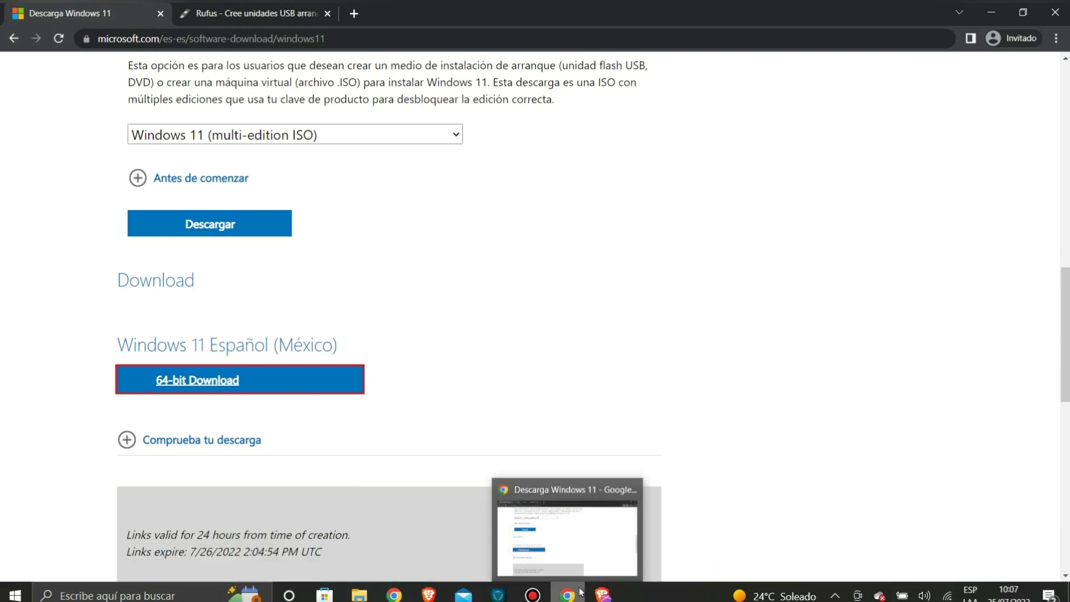
- Switch to File Explorer and locate the Win11_Spanish(Mexico)_x64v1 disk image in Descargas
click(359, 595)
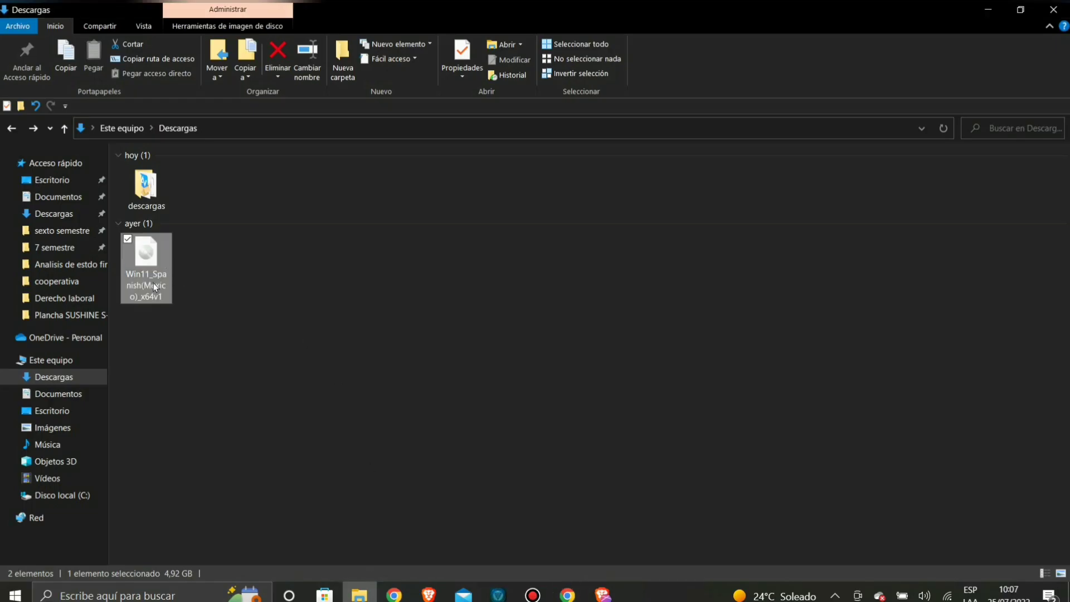
click(207, 279)
click(153, 268)
drag(215, 236, 159, 301)
click(258, 330)
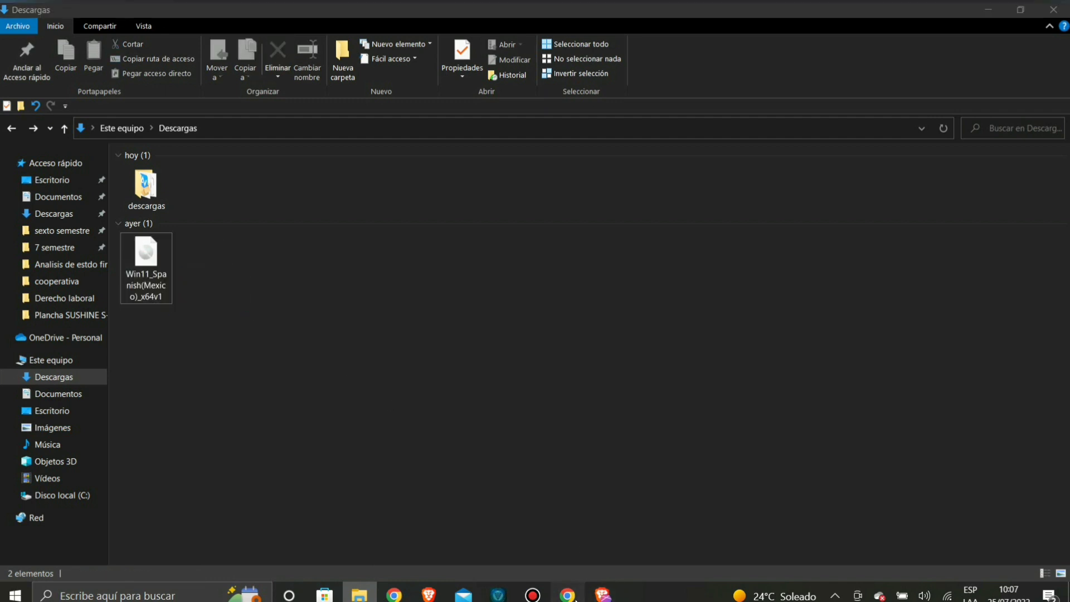
- Switch back to Chrome and download Rufus 3.19 from the rufus.ie page, dismissing the advertisement
click(568, 595)
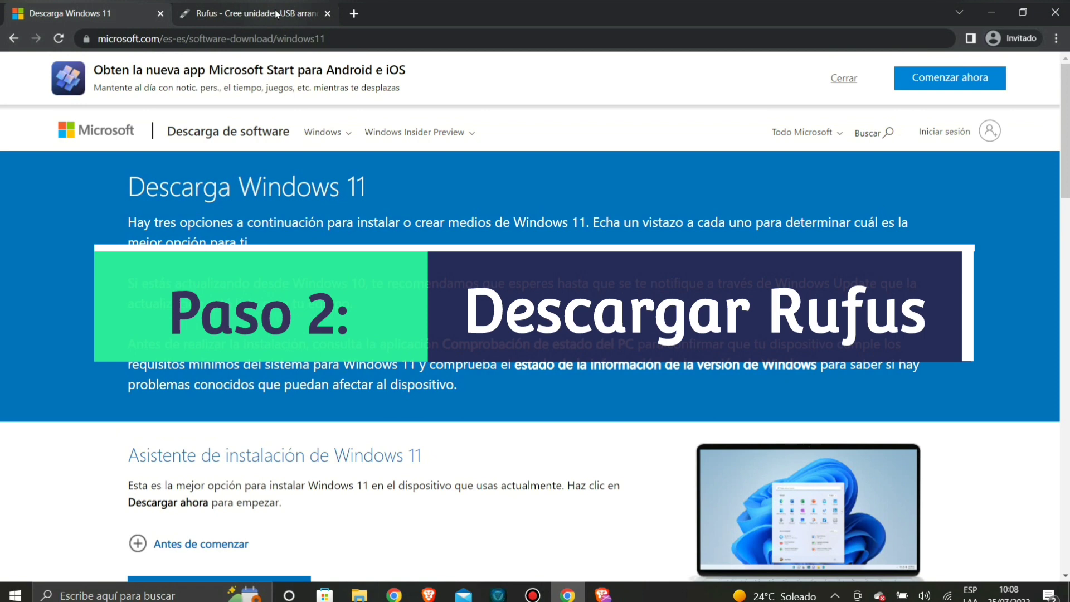
click(276, 13)
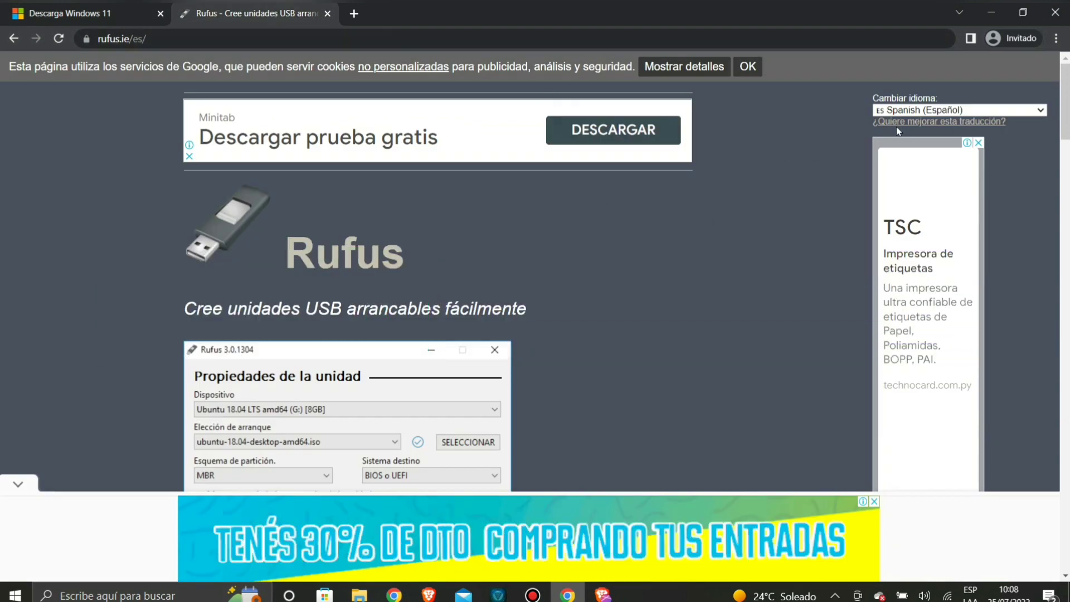
scroll(898, 131, down, 2)
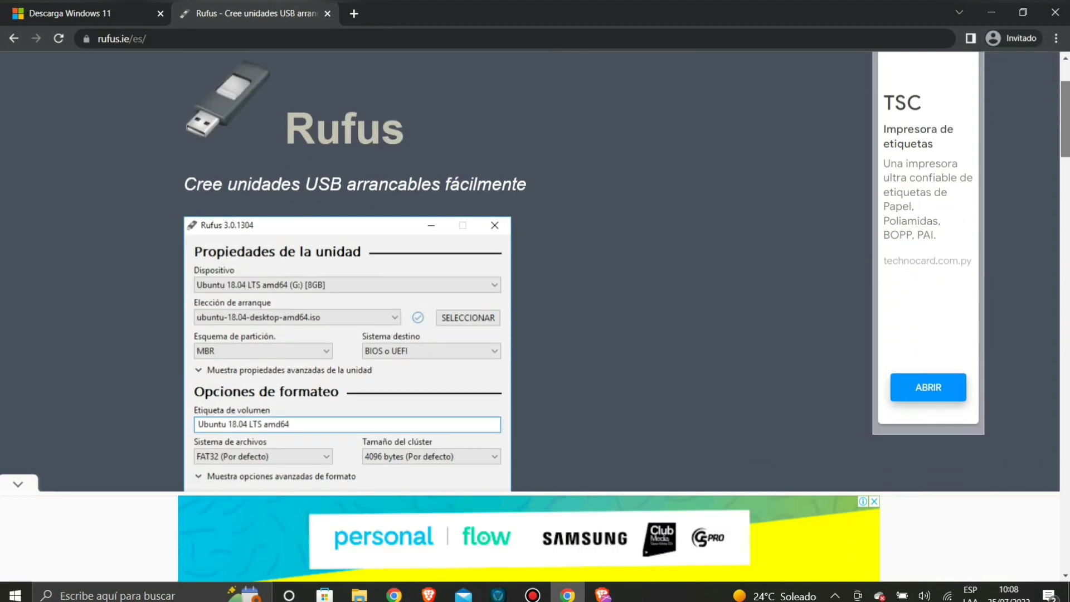
drag(1066, 141, 1065, 228)
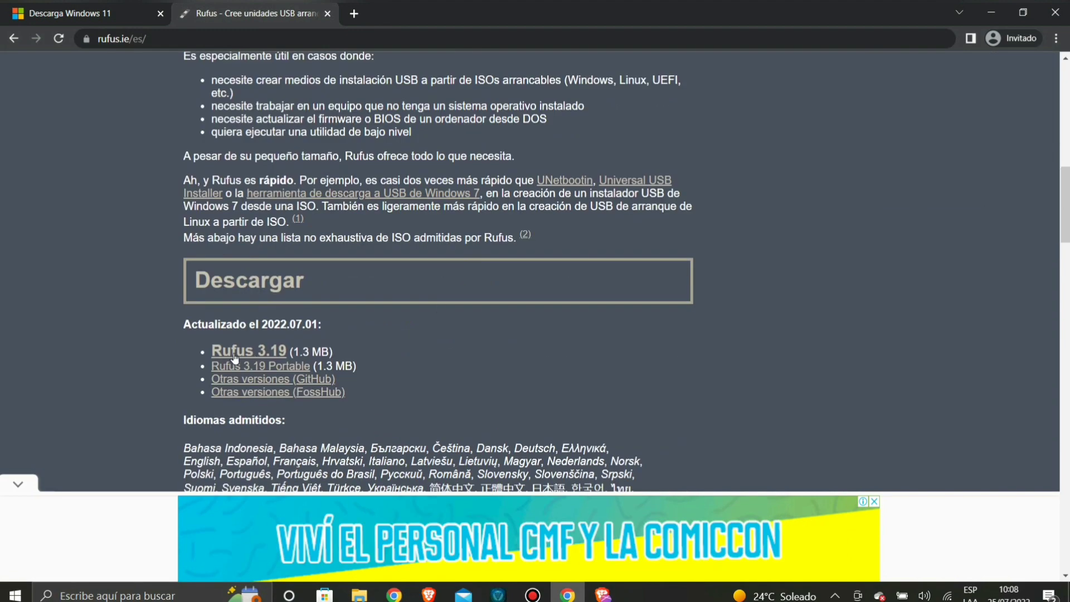
drag(180, 326, 348, 331)
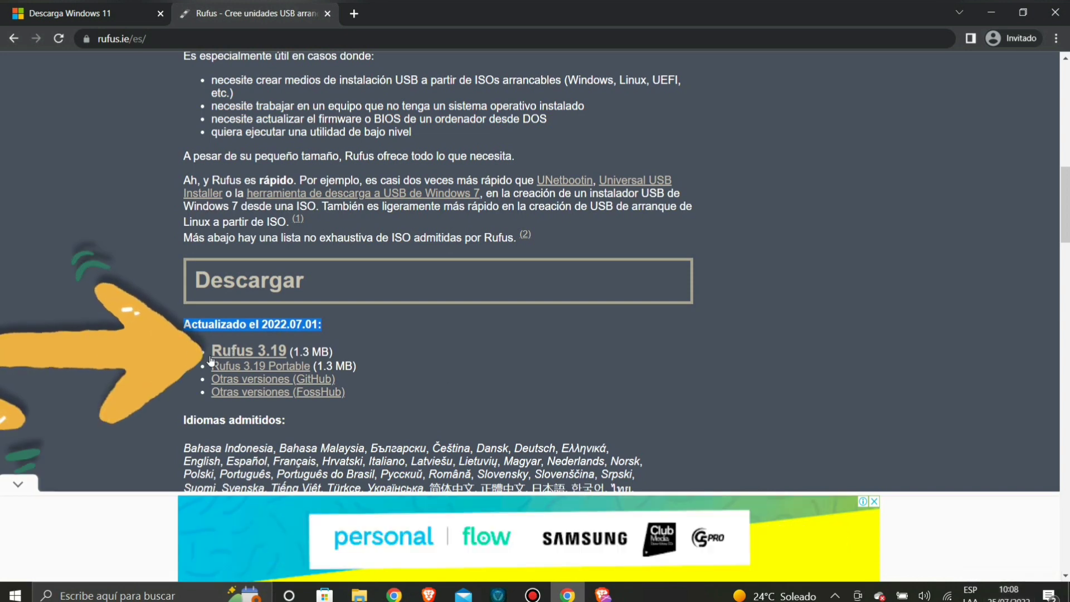
click(259, 352)
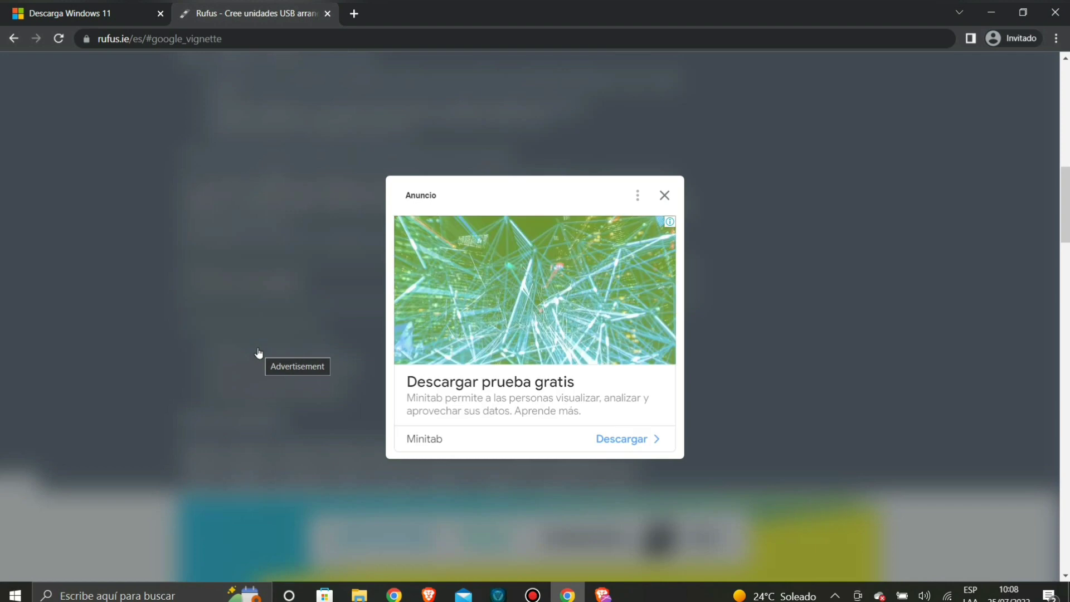
click(665, 196)
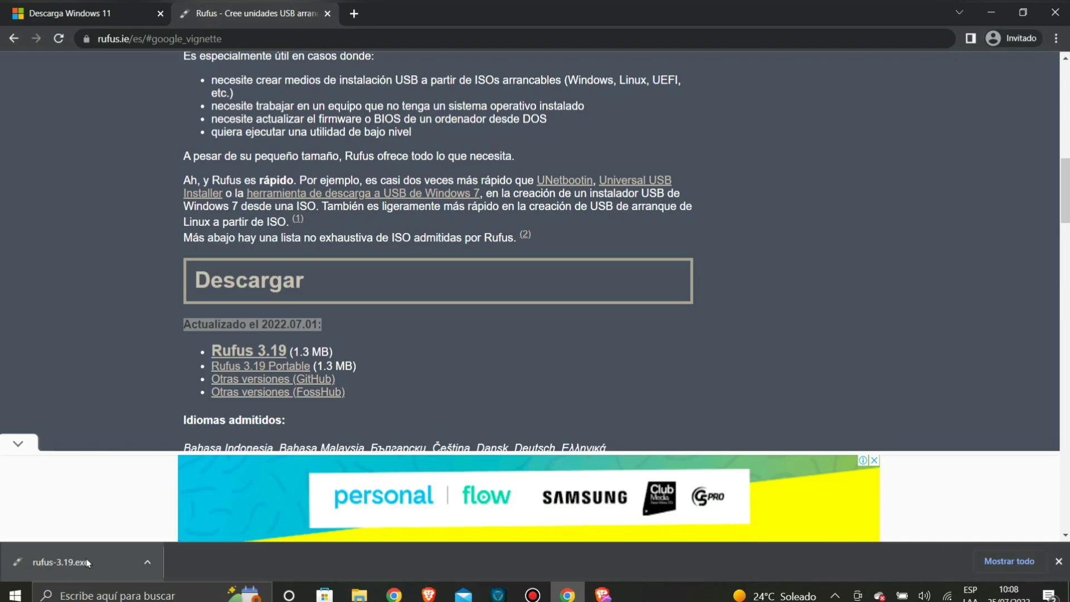
- Switch to File Explorer, show Este equipo and close the separate window of the inserted USB drive (H:)
click(360, 596)
click(73, 361)
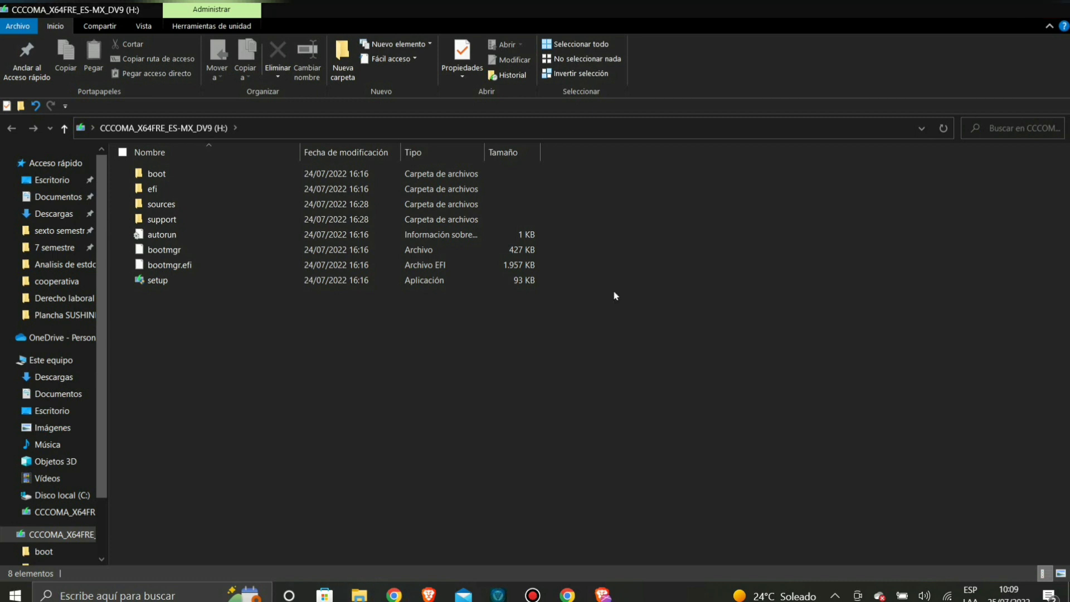
key(alt+F4)
- Quick-format the CCCOMA_X64FRE_ES-MX_DV9 (H:) drive as NTFS with 4096-byte allocation units, then close the format dialog
click(537, 273)
right_click(537, 273)
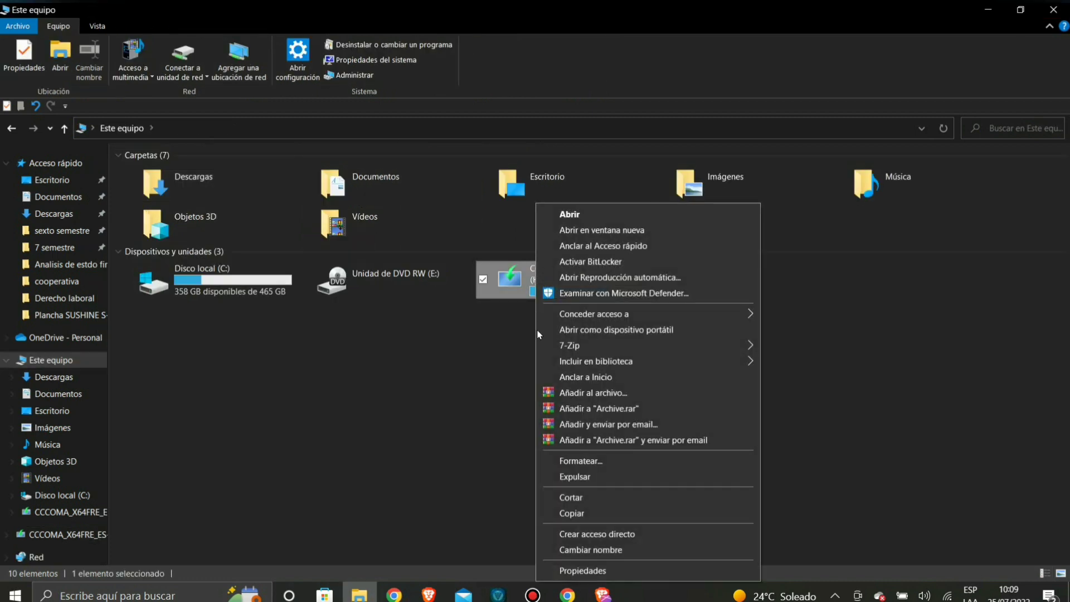
click(524, 463)
right_click(519, 290)
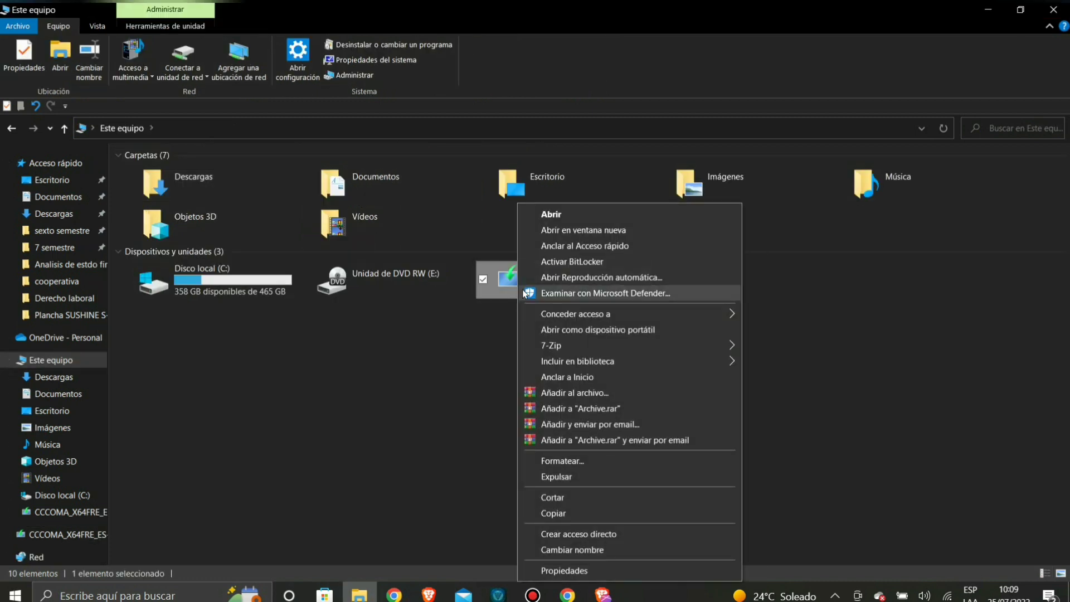
click(560, 462)
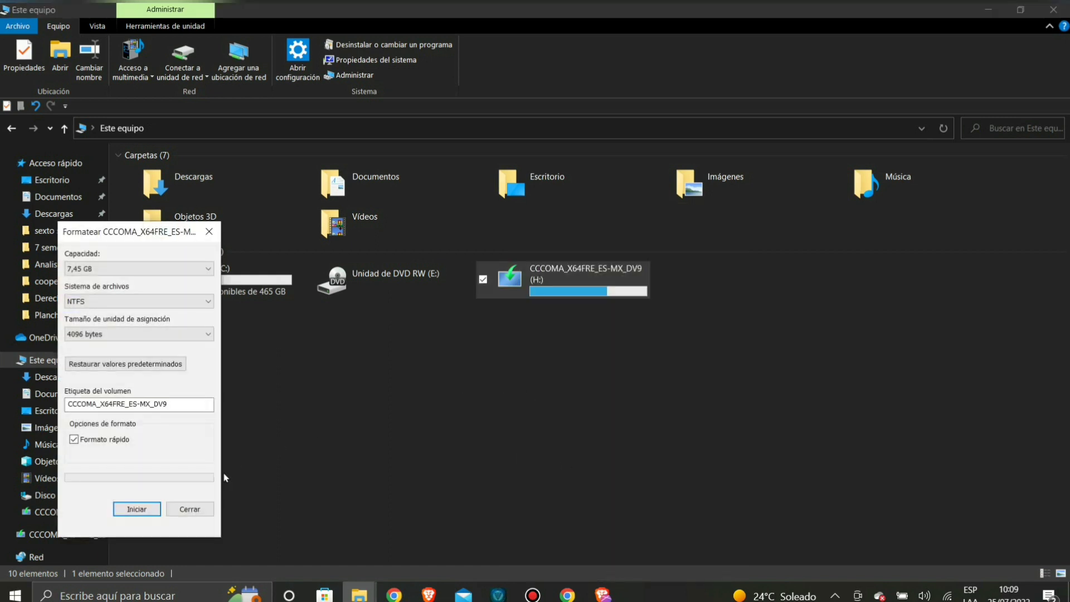
click(150, 509)
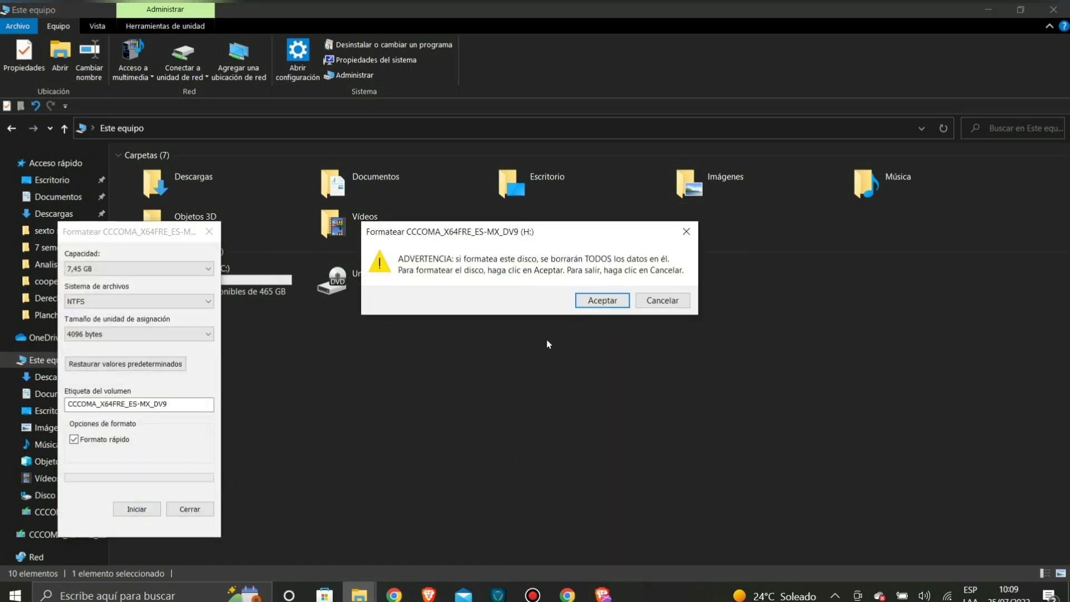
click(623, 305)
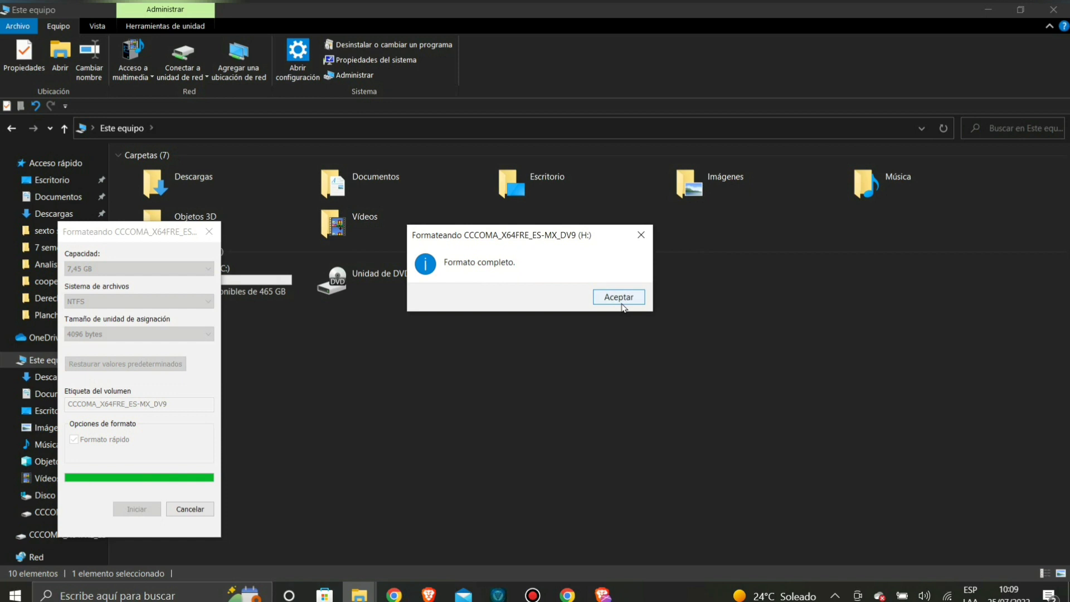
click(621, 303)
click(209, 232)
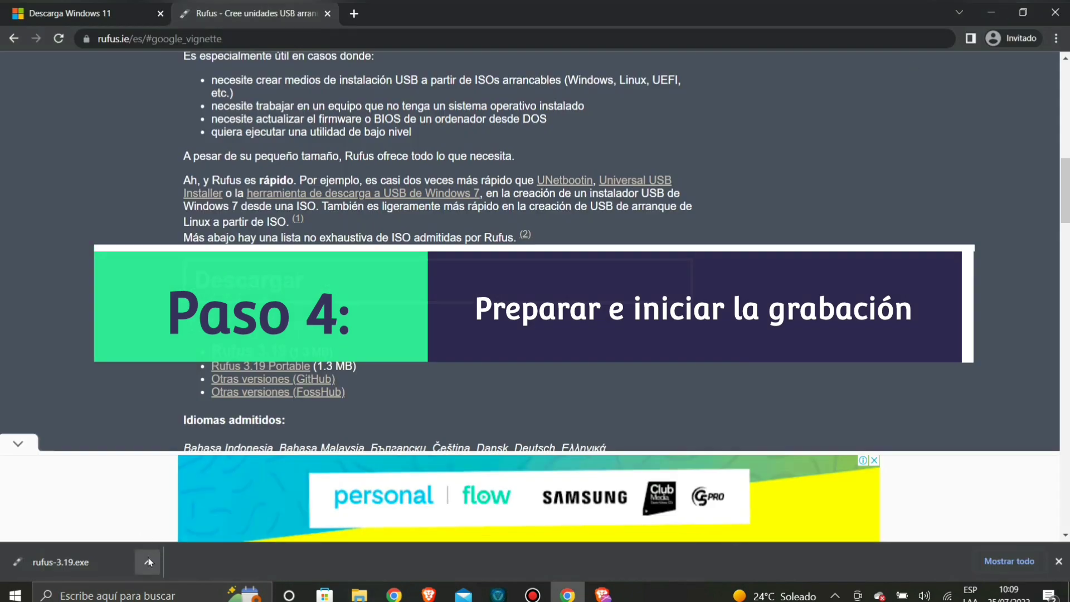
- From Chrome, show the downloaded rufus-3.19.exe in its folder and run it as administrator
click(148, 558)
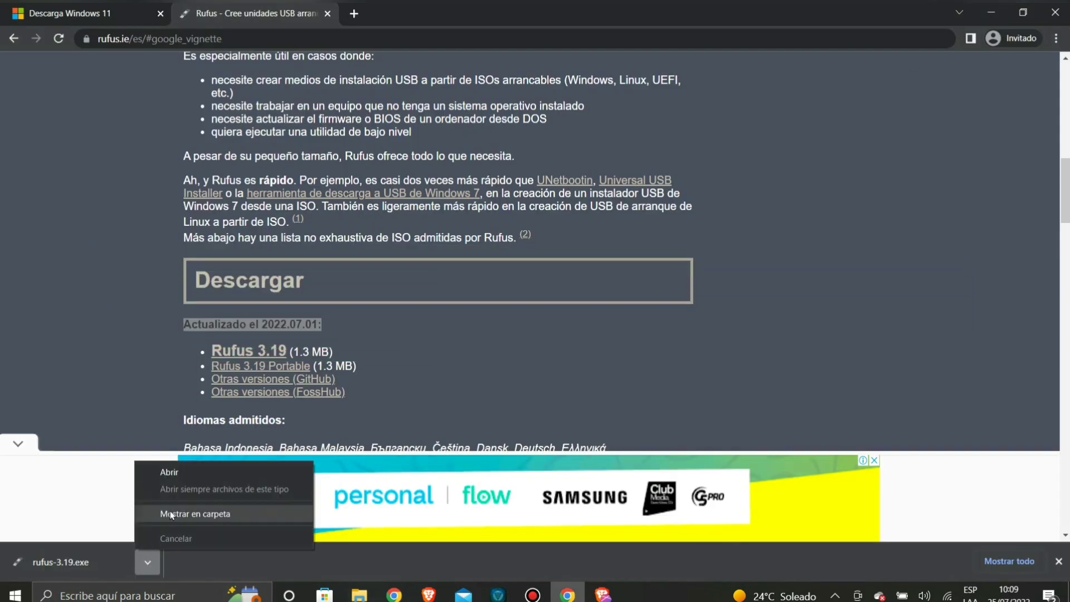
click(172, 515)
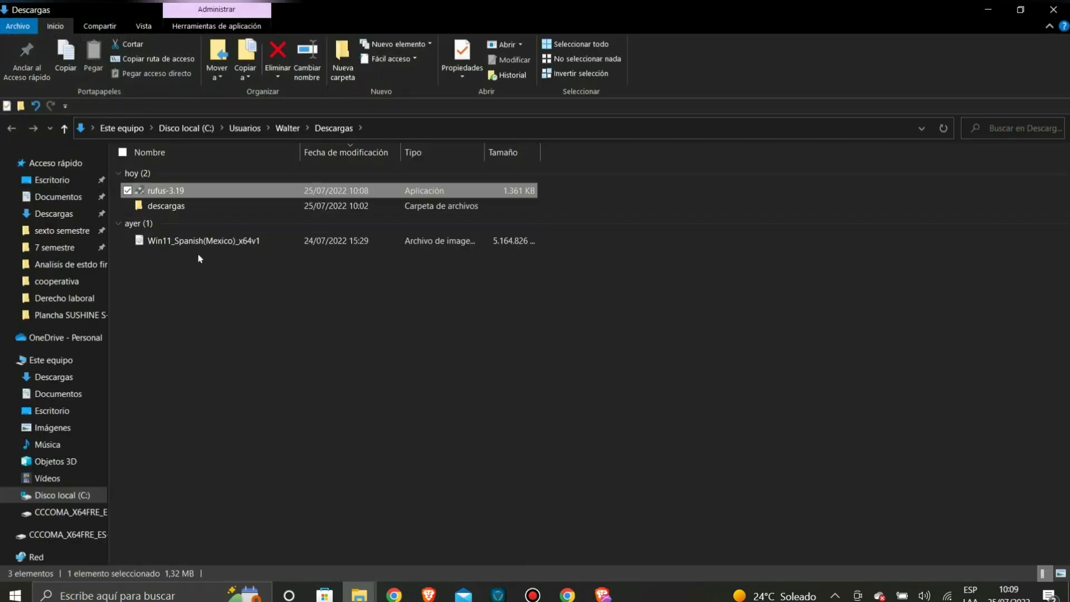
right_click(159, 192)
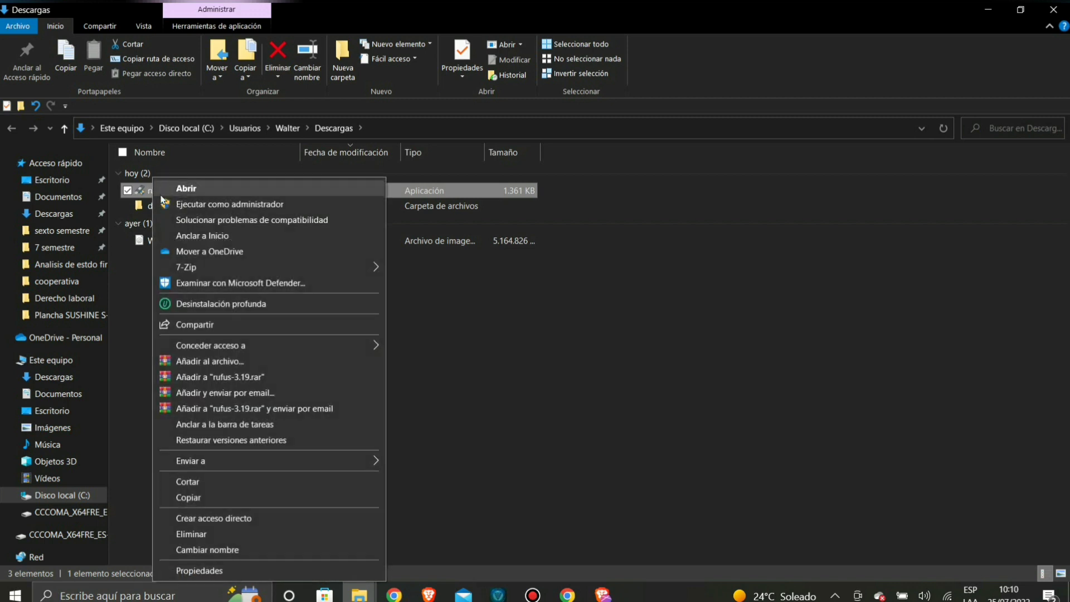
click(166, 204)
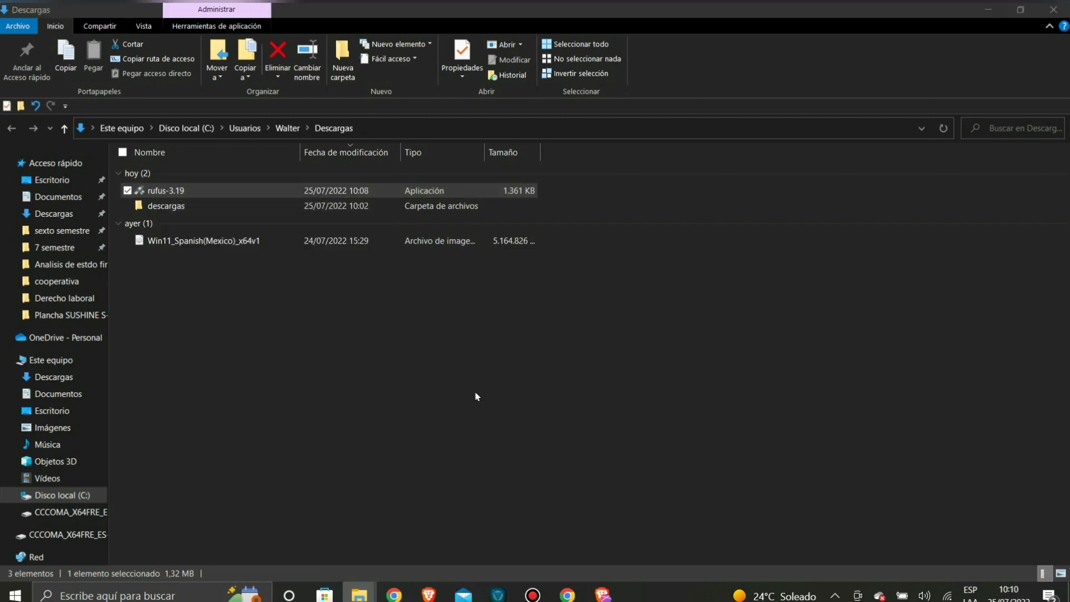
drag(500, 56, 479, 78)
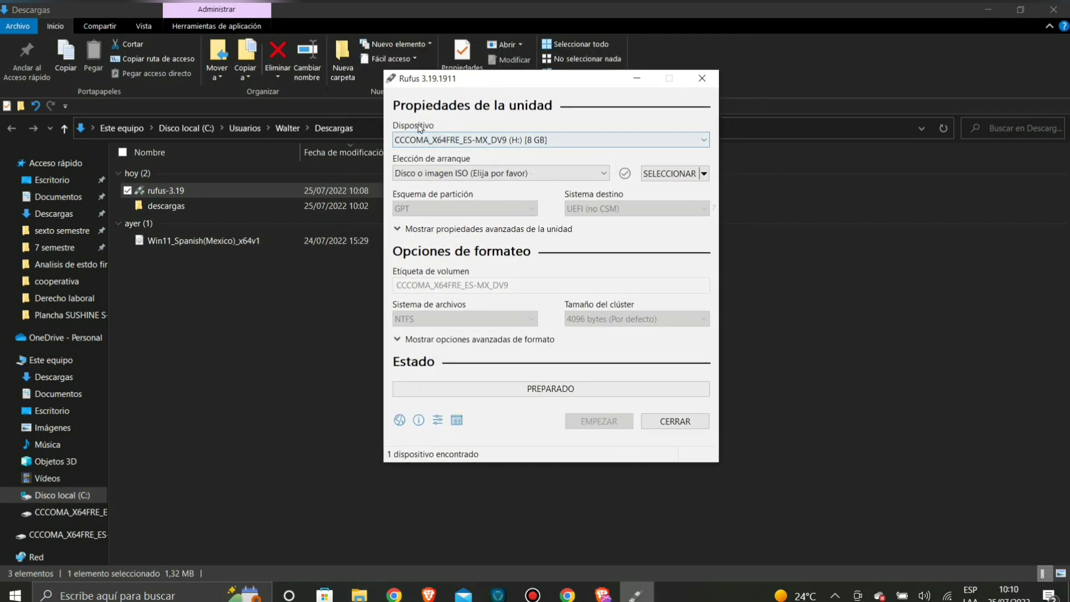
- Check the USB drive's name in Este equipo and choose CCCOMA_X64FRE_ES-MX_DV9 (H:) as the device in Rufus
click(429, 140)
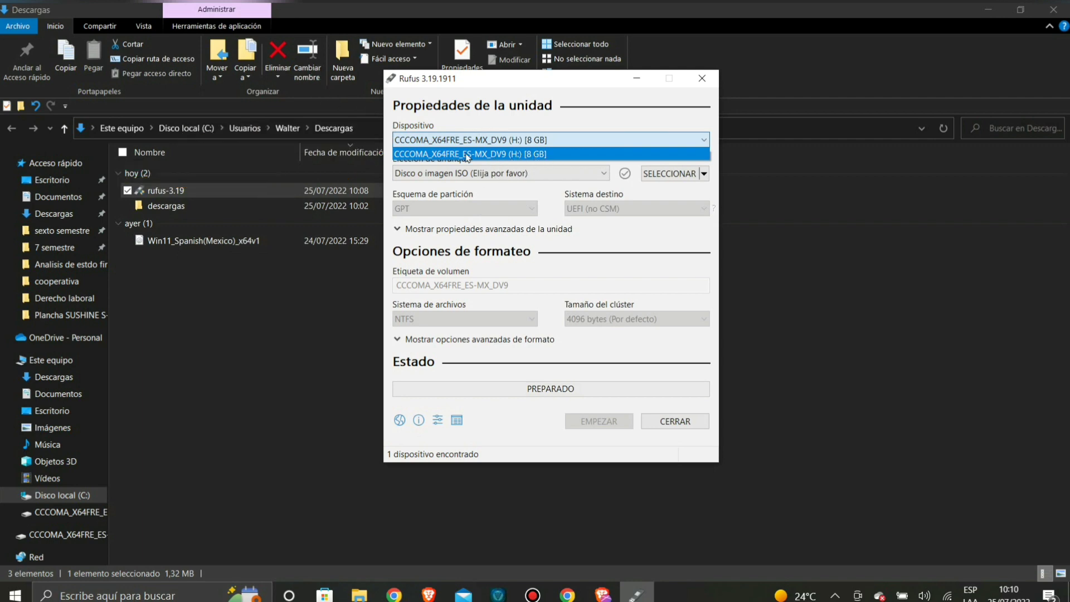
click(199, 330)
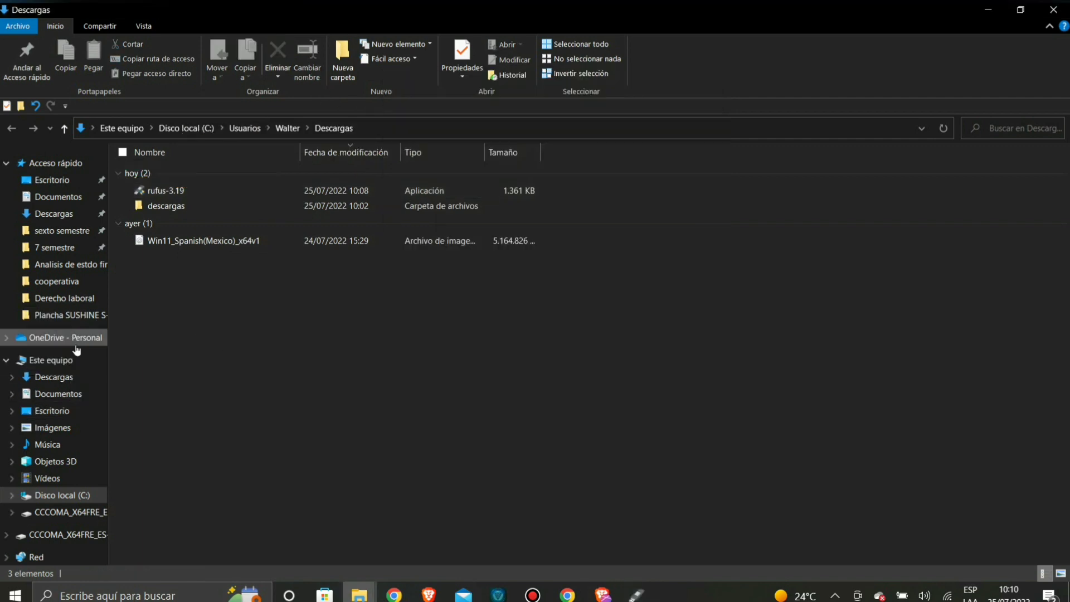
click(45, 360)
click(538, 286)
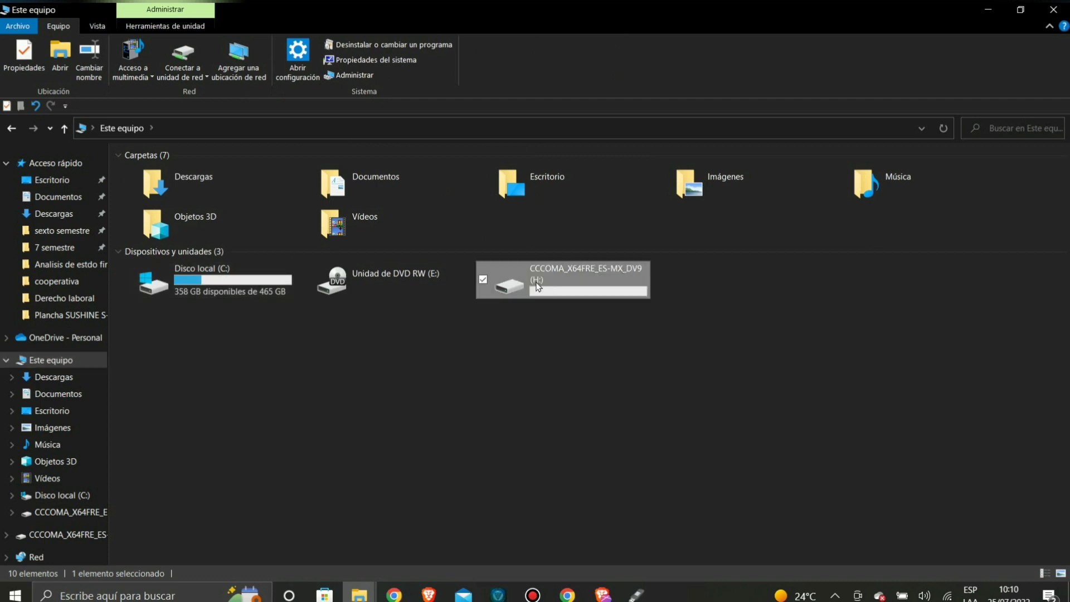
click(637, 594)
click(489, 140)
click(498, 152)
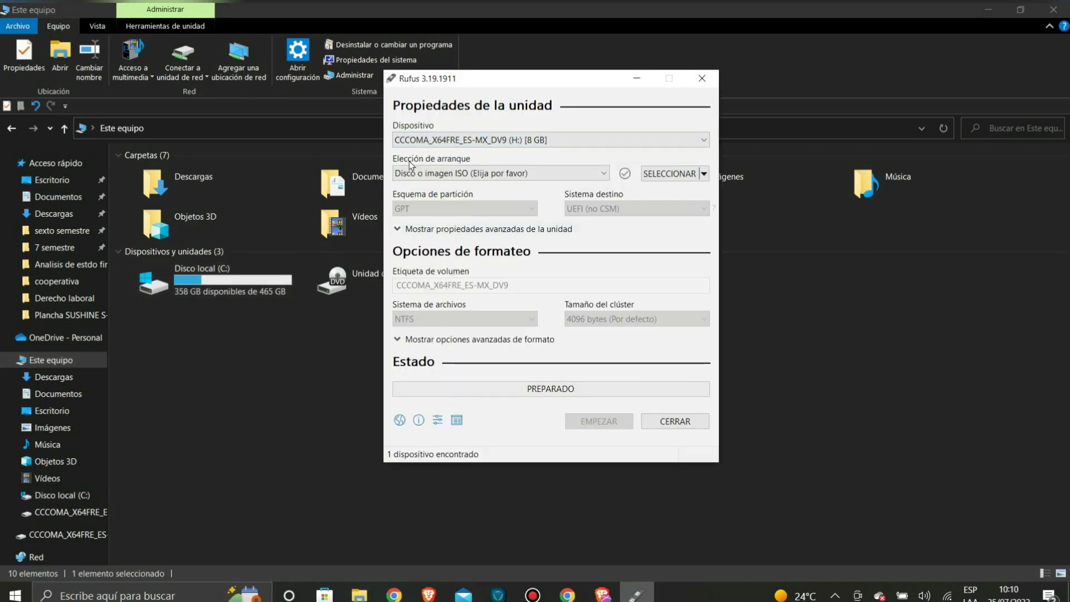
- Load Win11_Spanish(Mexico)_x64v1 from Descargas as the boot image
click(679, 173)
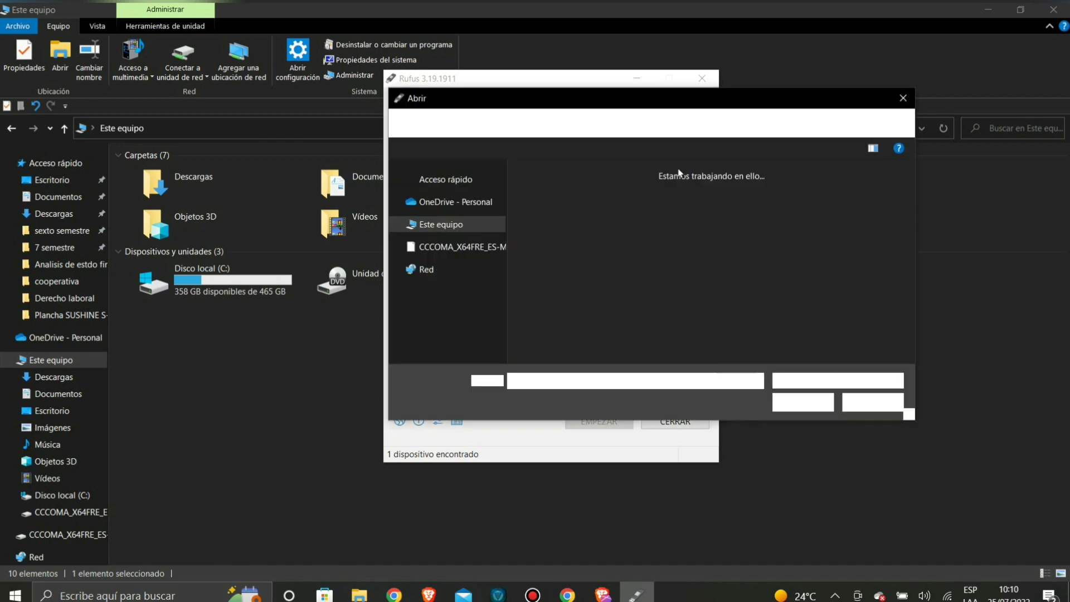
drag(677, 98, 450, 69)
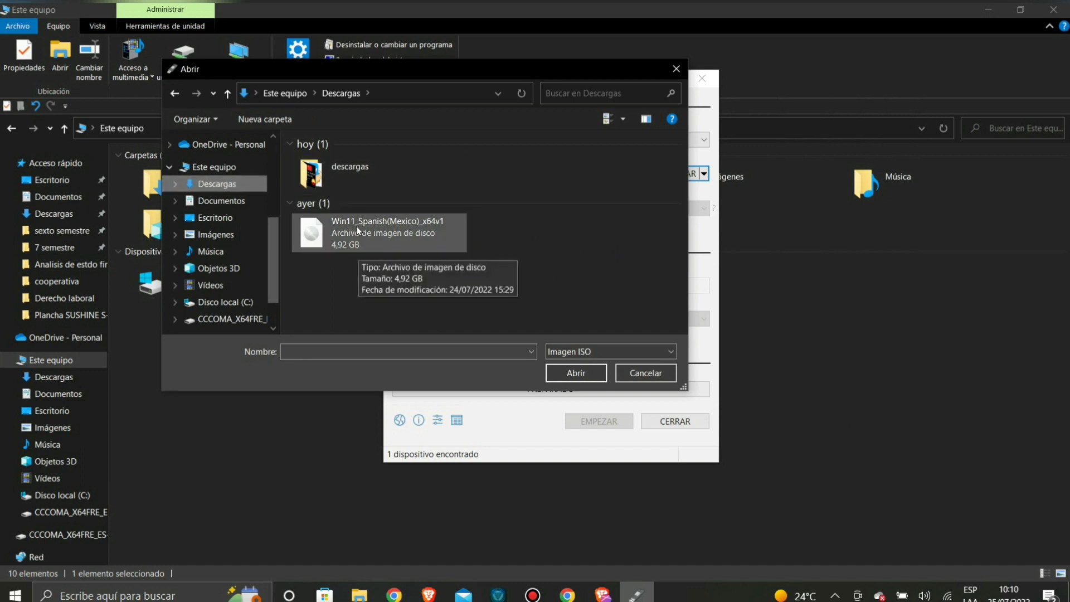
click(432, 229)
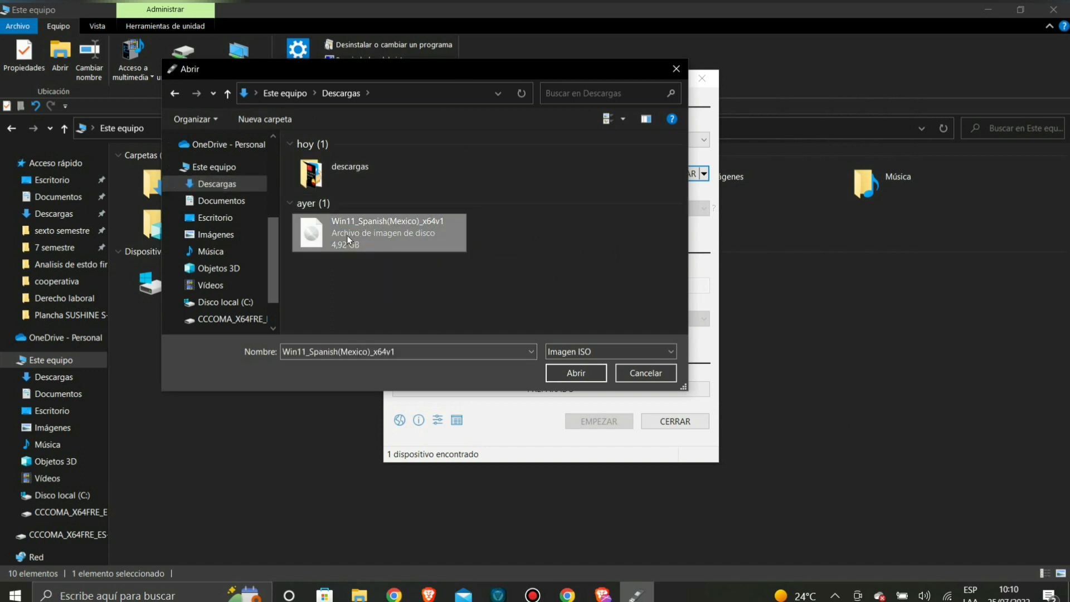
click(584, 371)
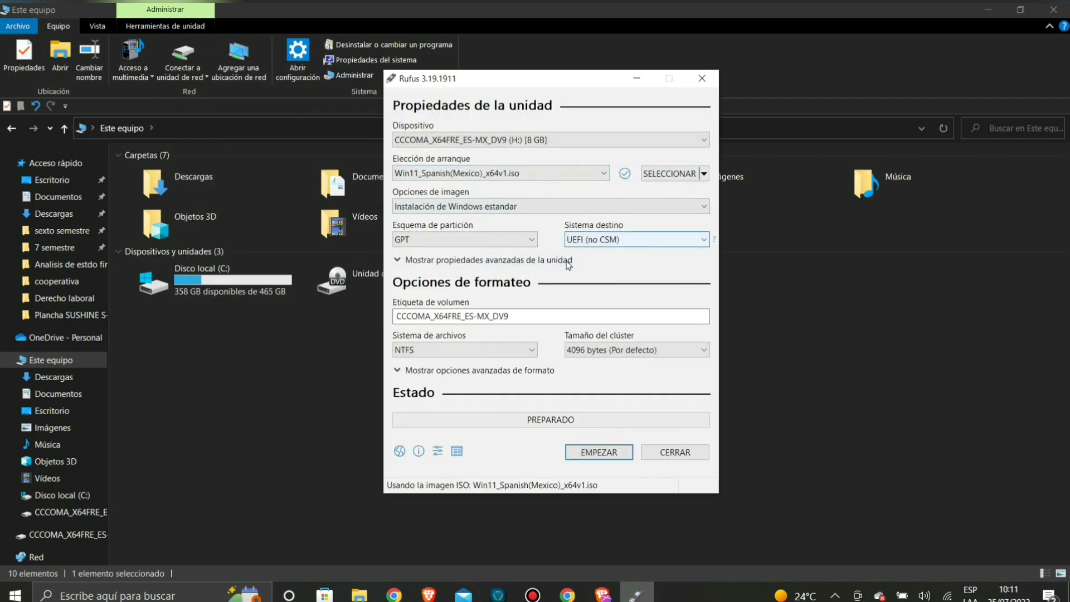
- Start writing the USB drive, removing the Secure Boot/TPM 2.0 and 4GB+ RAM/64GB+ disk requirements, and accept erasing all its data
click(600, 453)
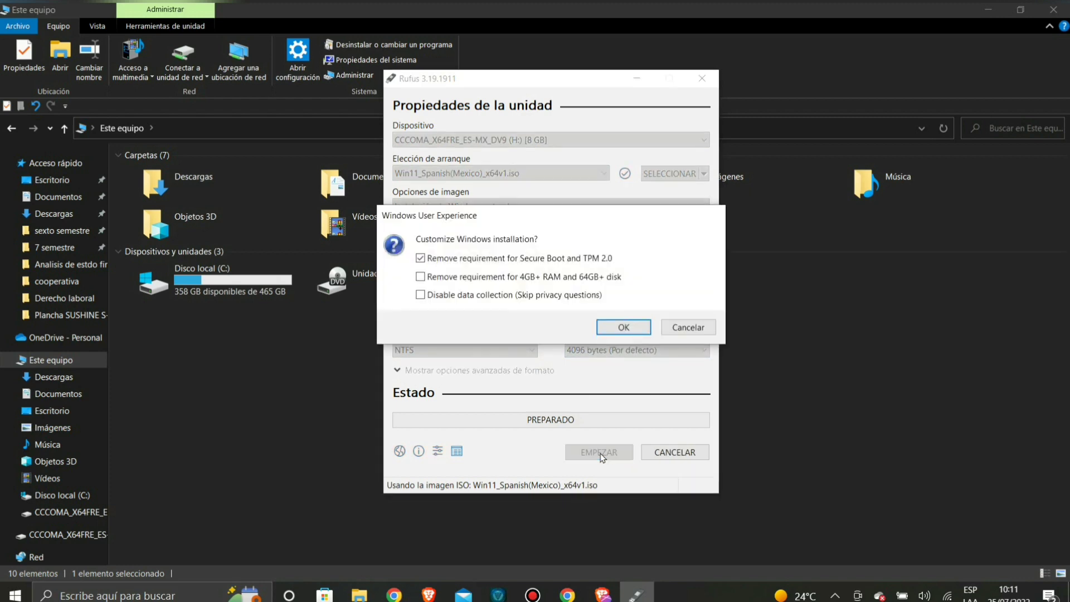
click(482, 280)
click(625, 337)
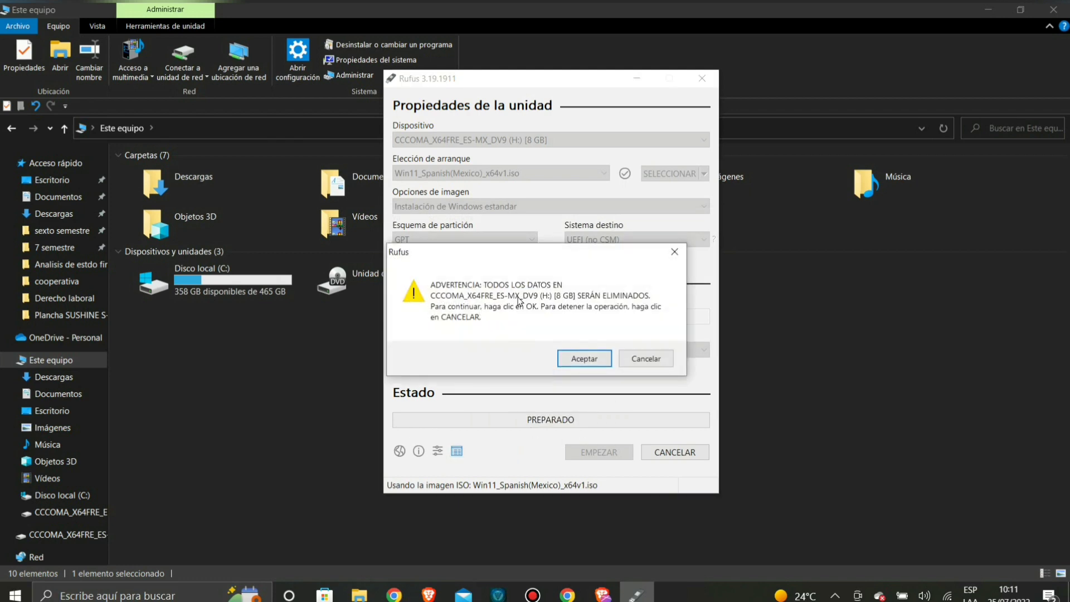
click(584, 359)
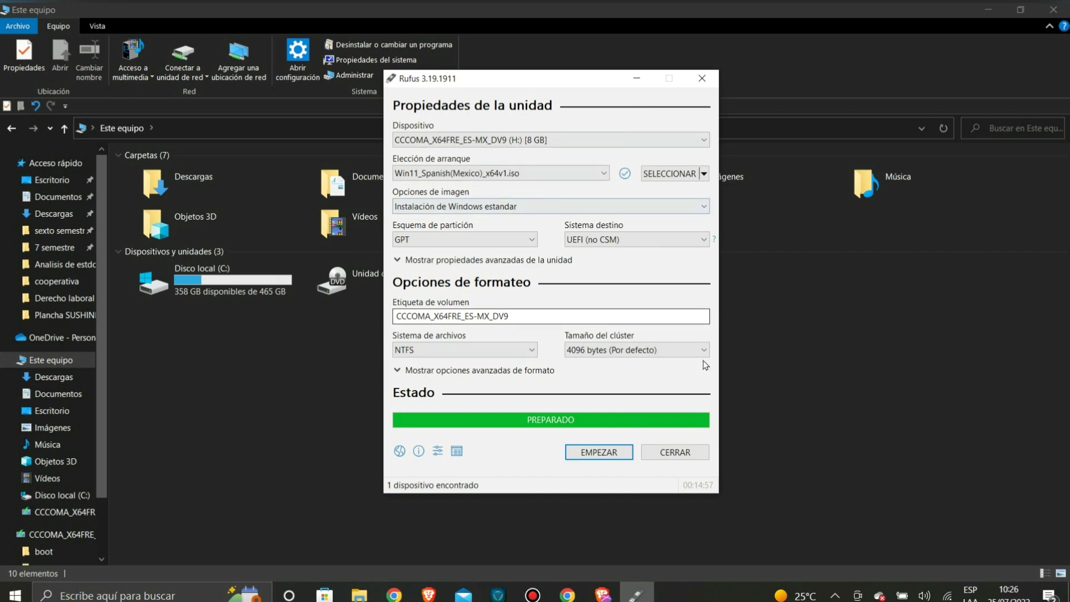
- Close Rufus and refresh the drive view in Este equipo
click(661, 455)
right_click(492, 354)
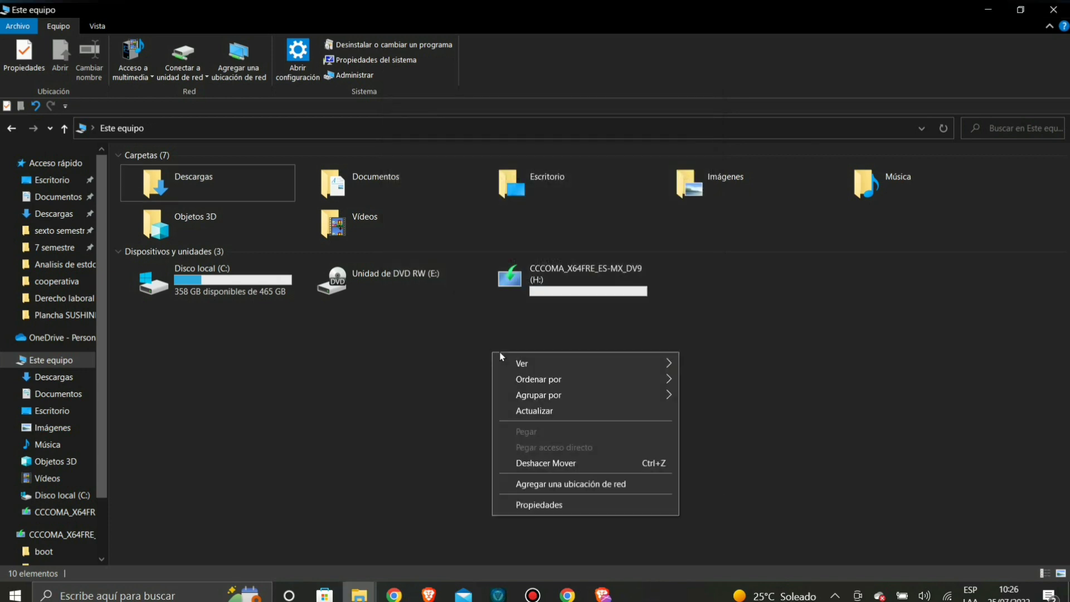
click(541, 410)
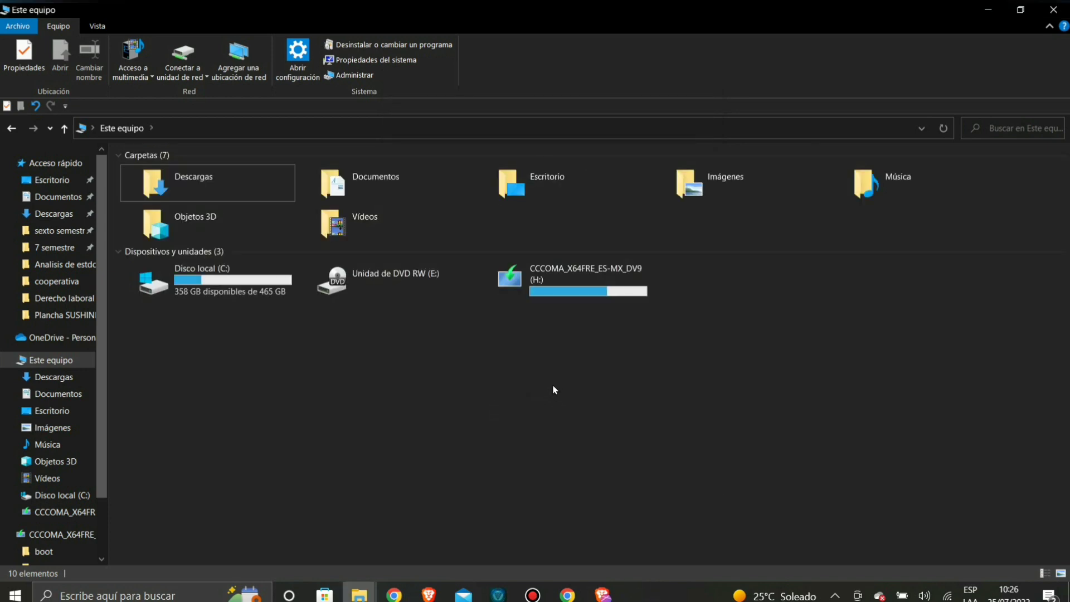